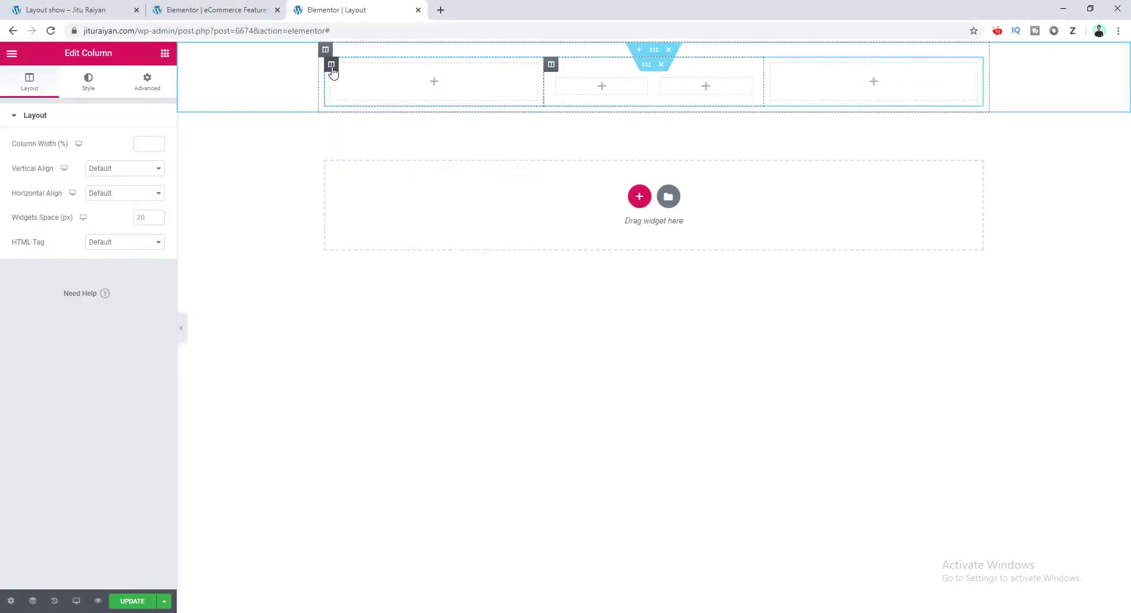
Step: Delete the leftover left column so only the empty drop area remains
right_click(331, 65)
click(488, 96)
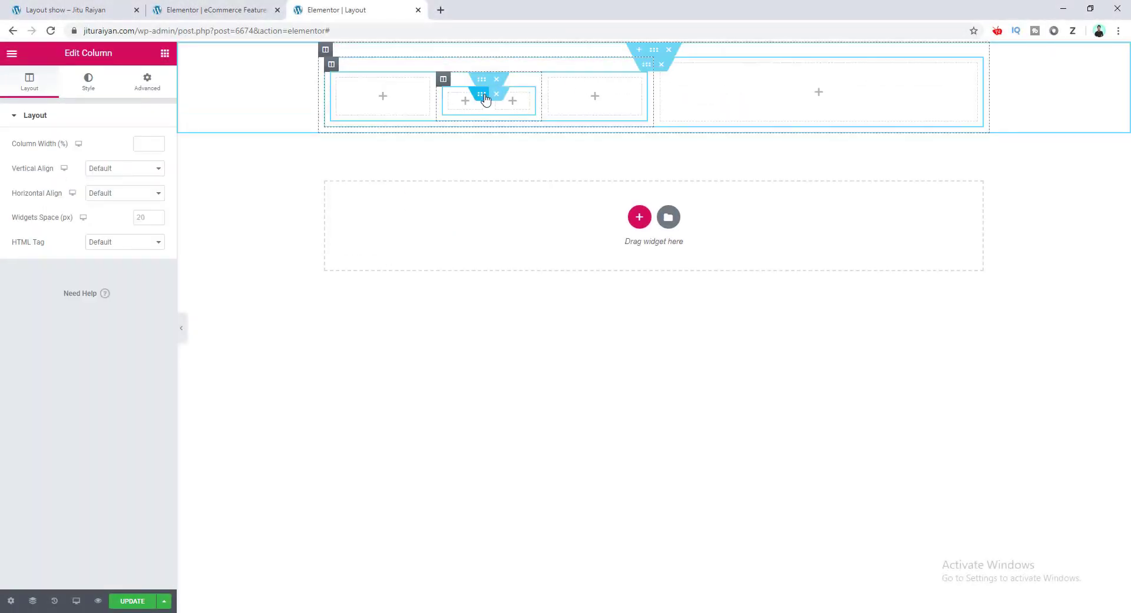
right_click(354, 103)
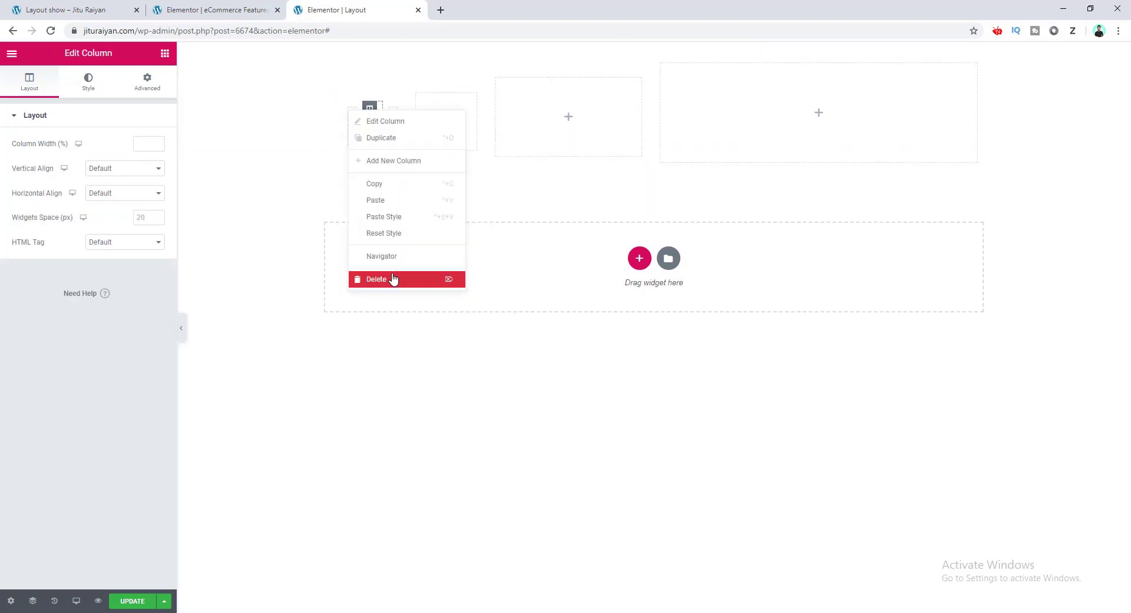
click(374, 278)
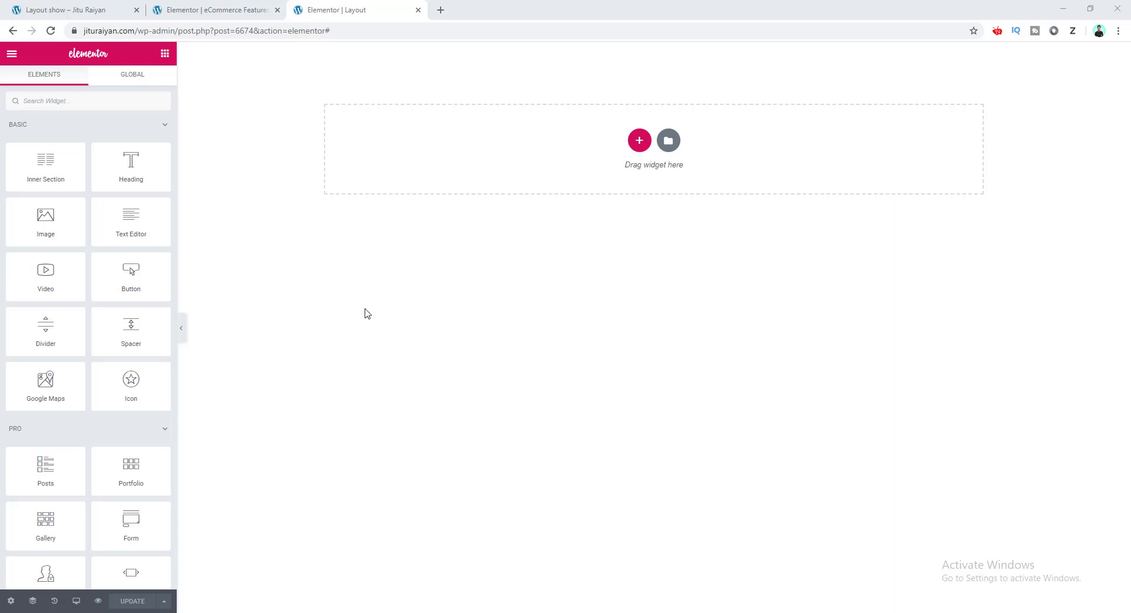
Step: Drag in two Inner Section widgets, then delete the lower duplicate, keeping one two-column inner section
drag(48, 171, 511, 164)
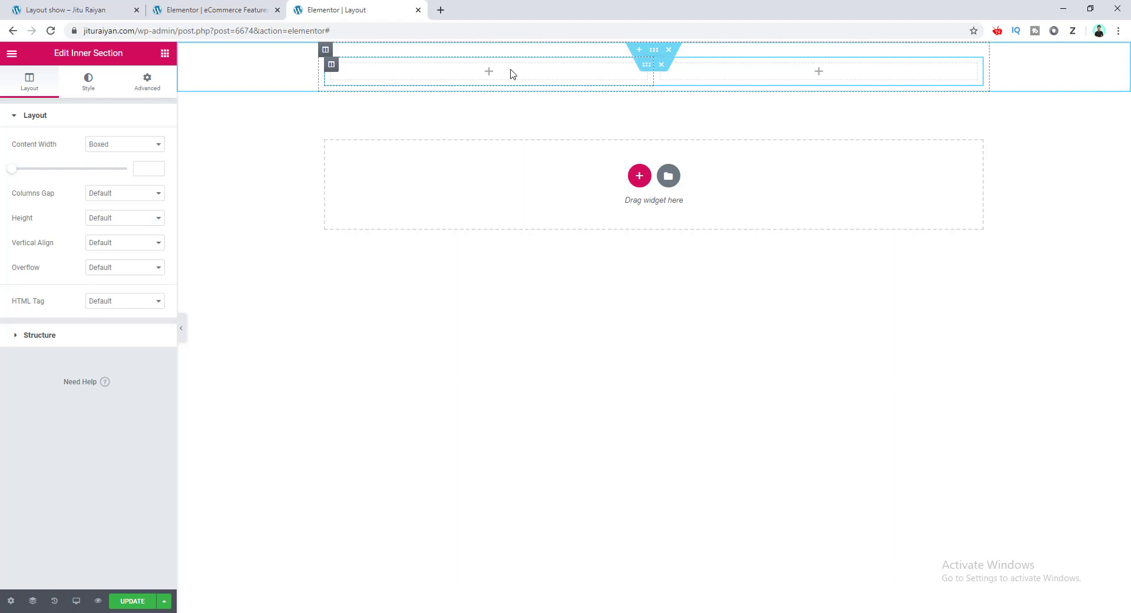
click(165, 53)
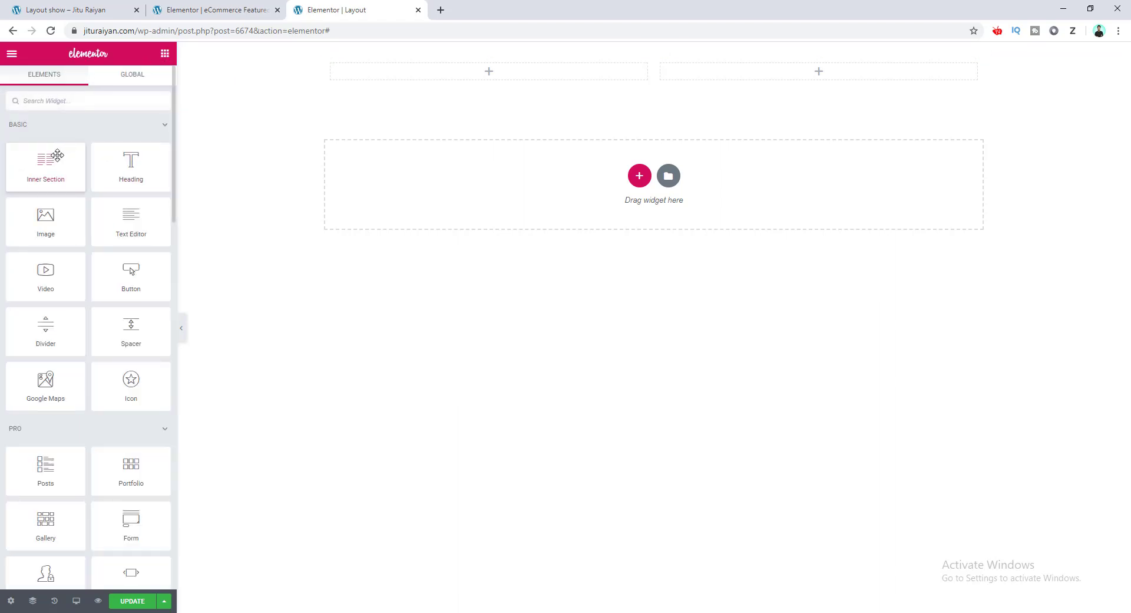
drag(57, 154, 493, 92)
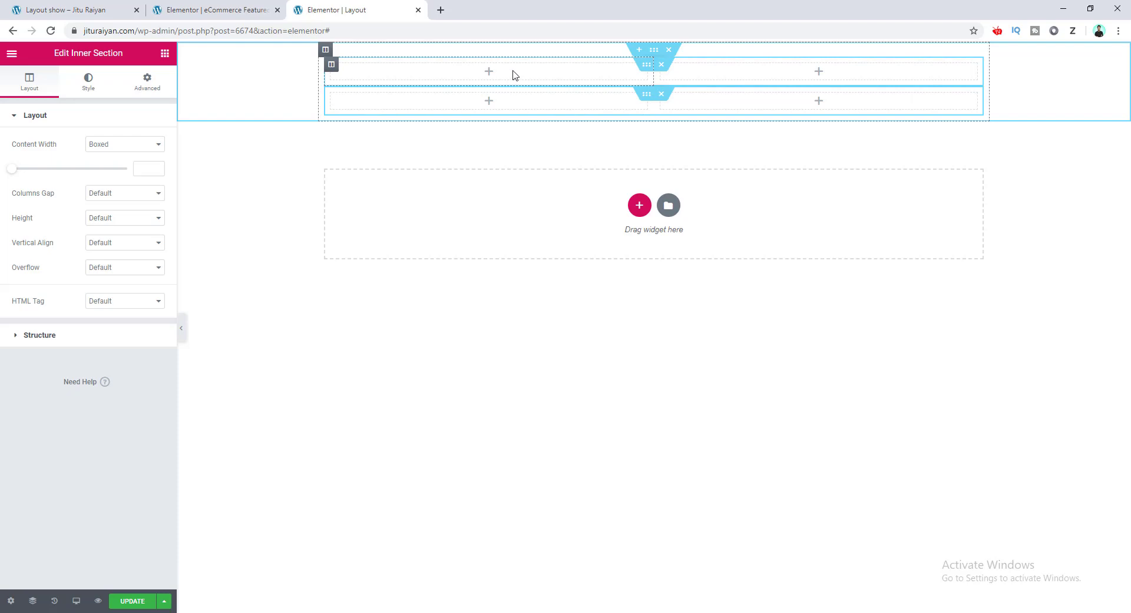
click(661, 95)
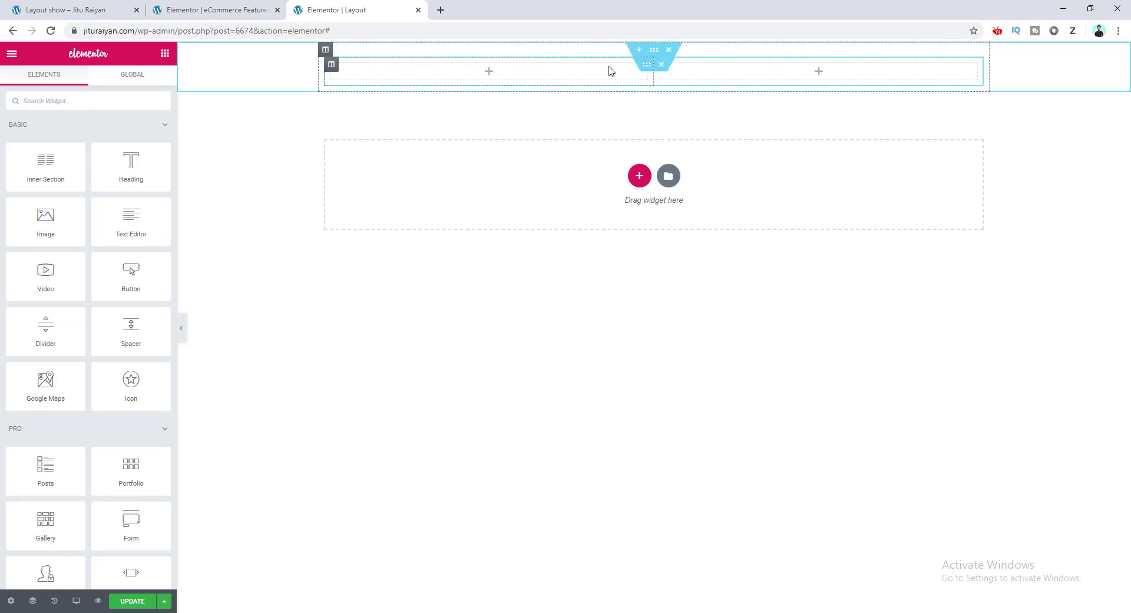
Step: Copy the left column, paste it into the target column, and delete the extra first column
right_click(327, 54)
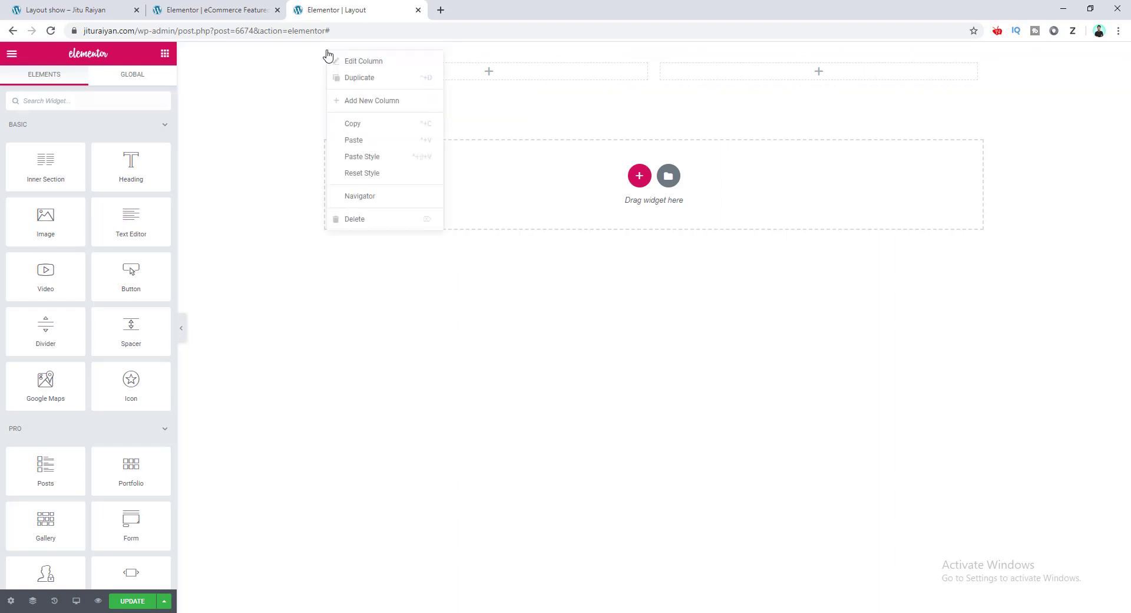
click(361, 124)
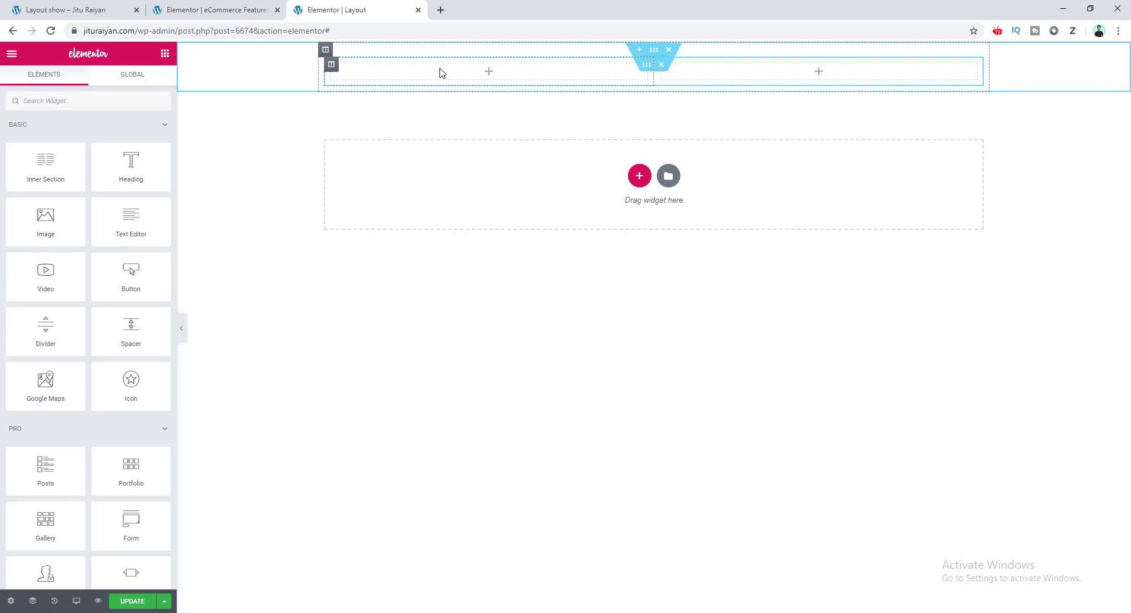
right_click(440, 71)
click(477, 162)
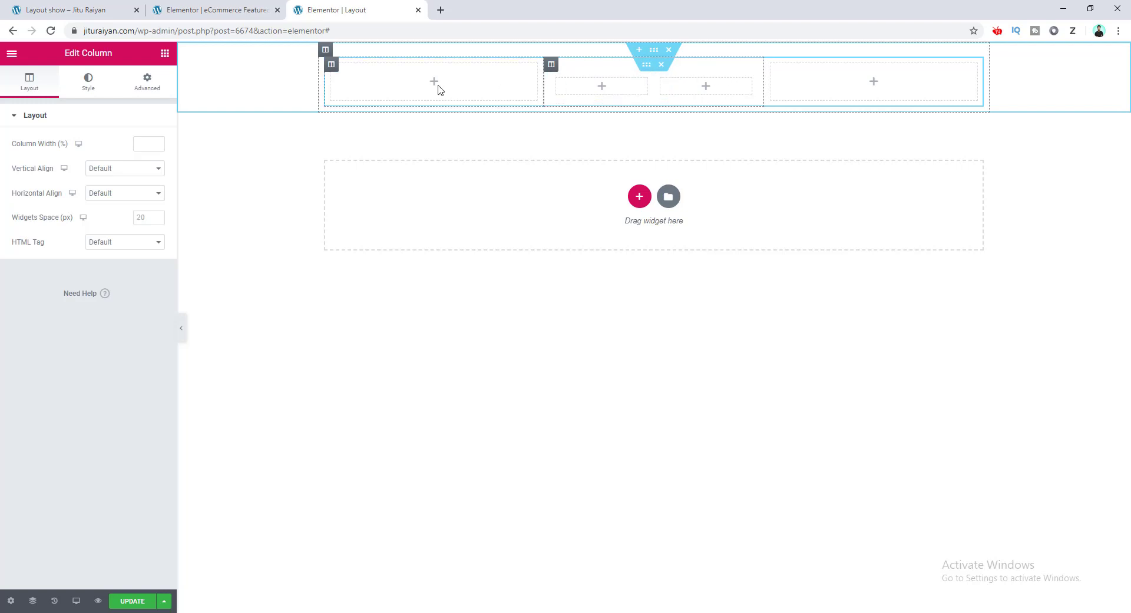
right_click(332, 71)
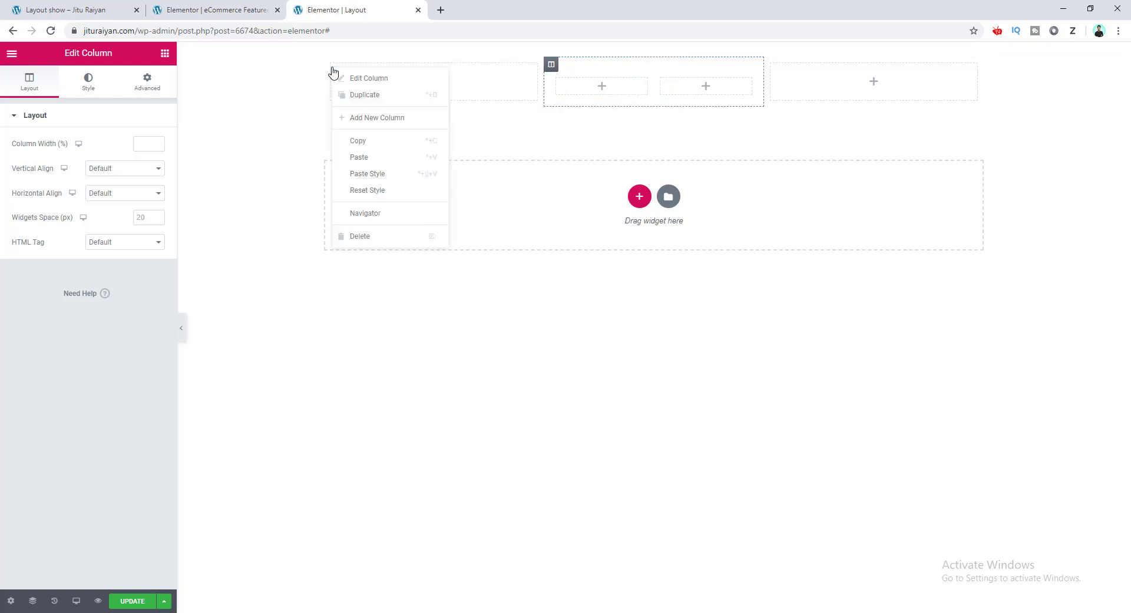
click(386, 237)
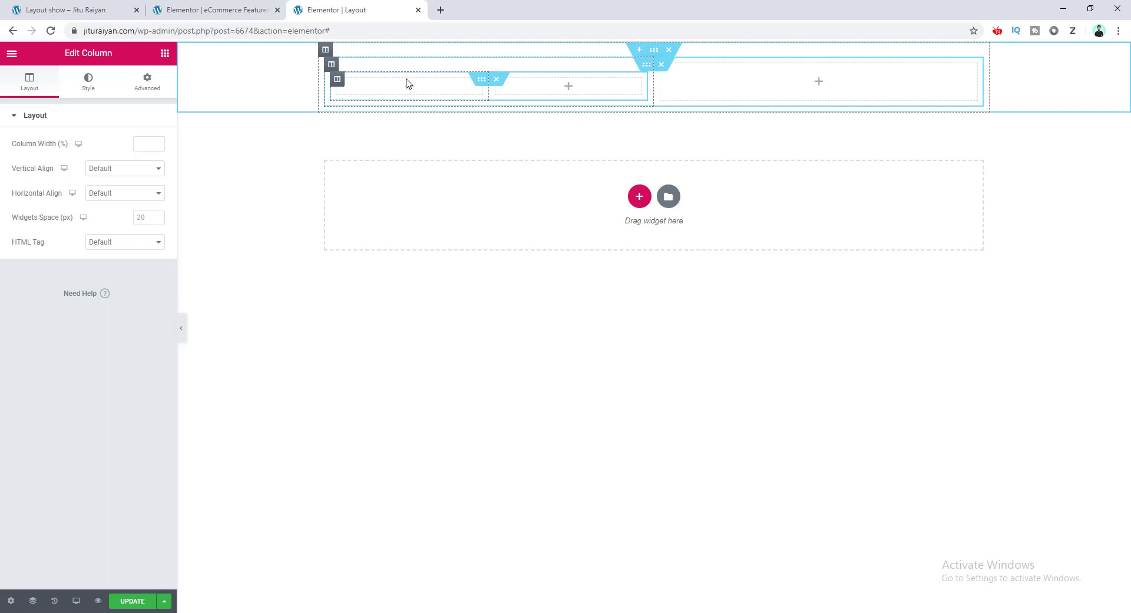
Step: Copy the nested column and paste it into the inner column
right_click(331, 68)
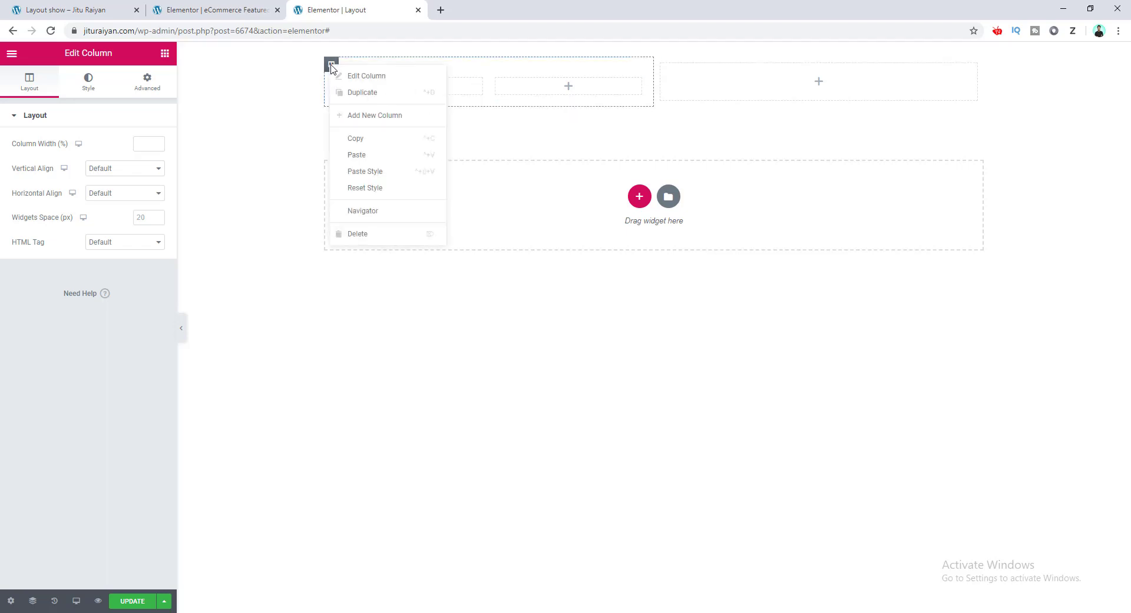
click(365, 137)
right_click(387, 87)
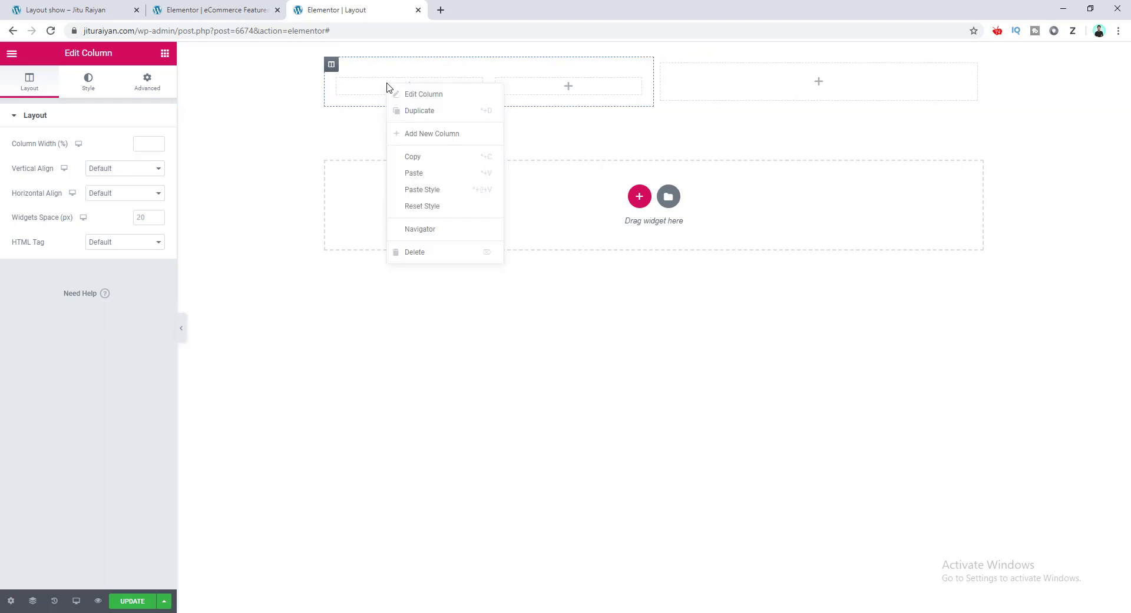
click(419, 173)
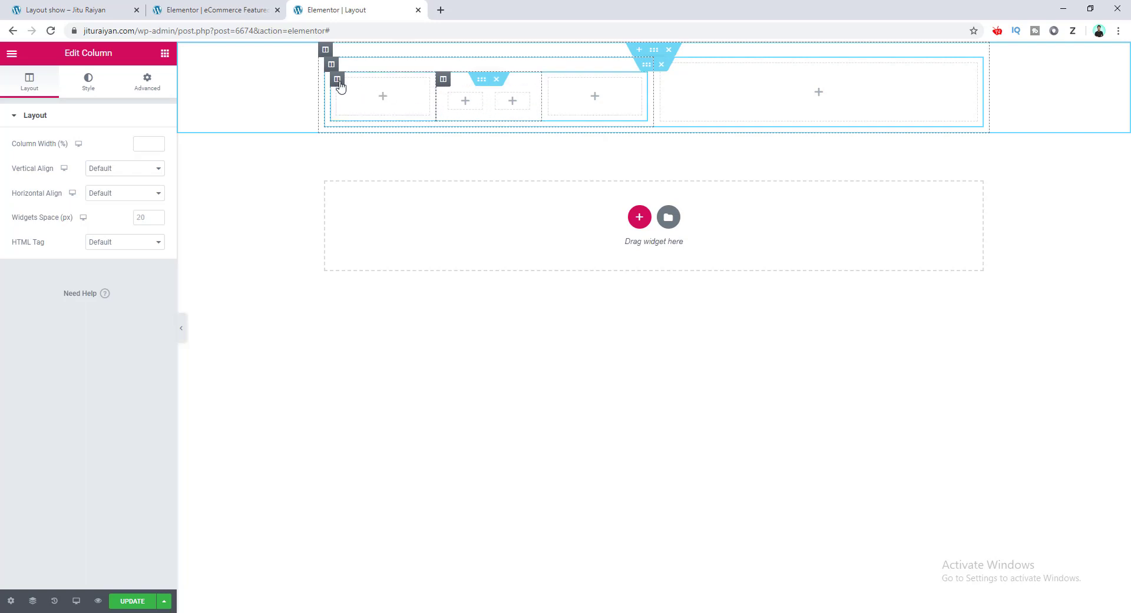
Step: Delete the left nested column, paste content into the nested section, and delete its first column
right_click(339, 86)
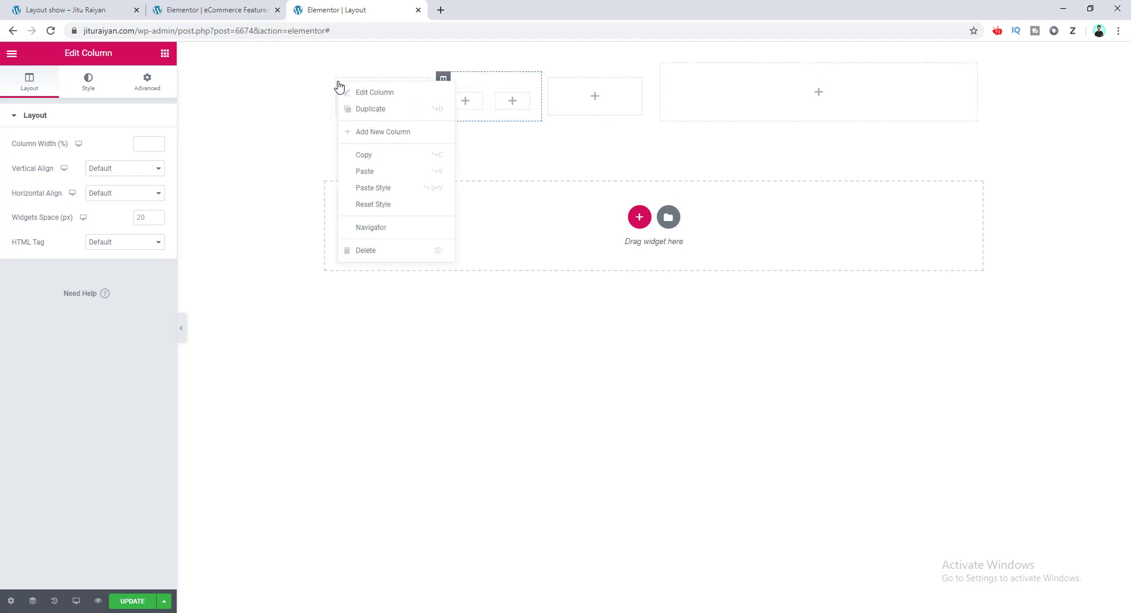
click(400, 250)
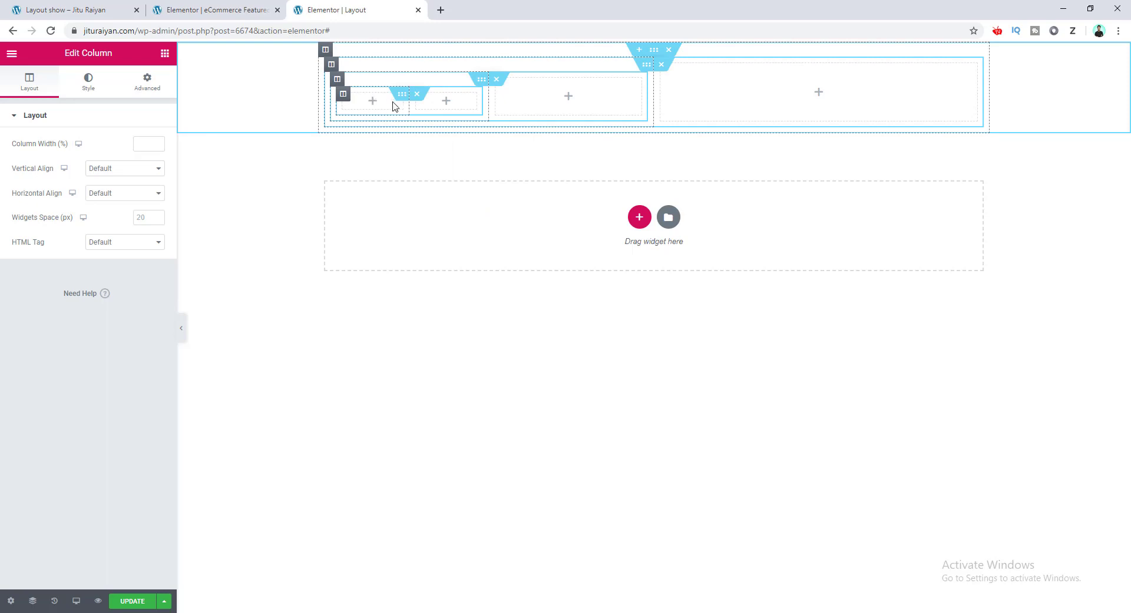
click(359, 105)
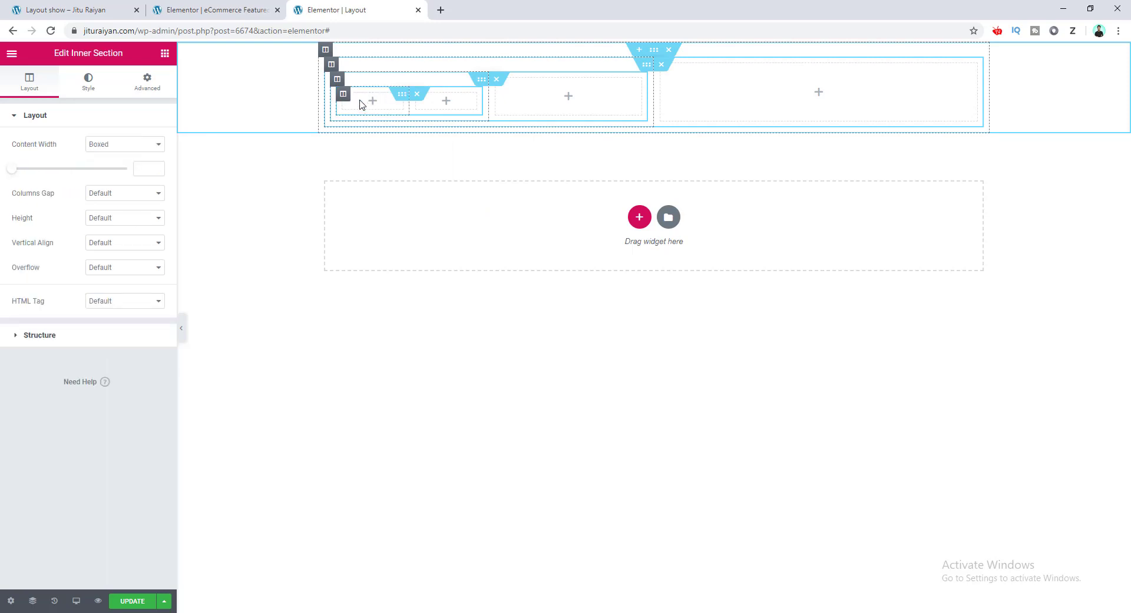
right_click(362, 105)
click(404, 189)
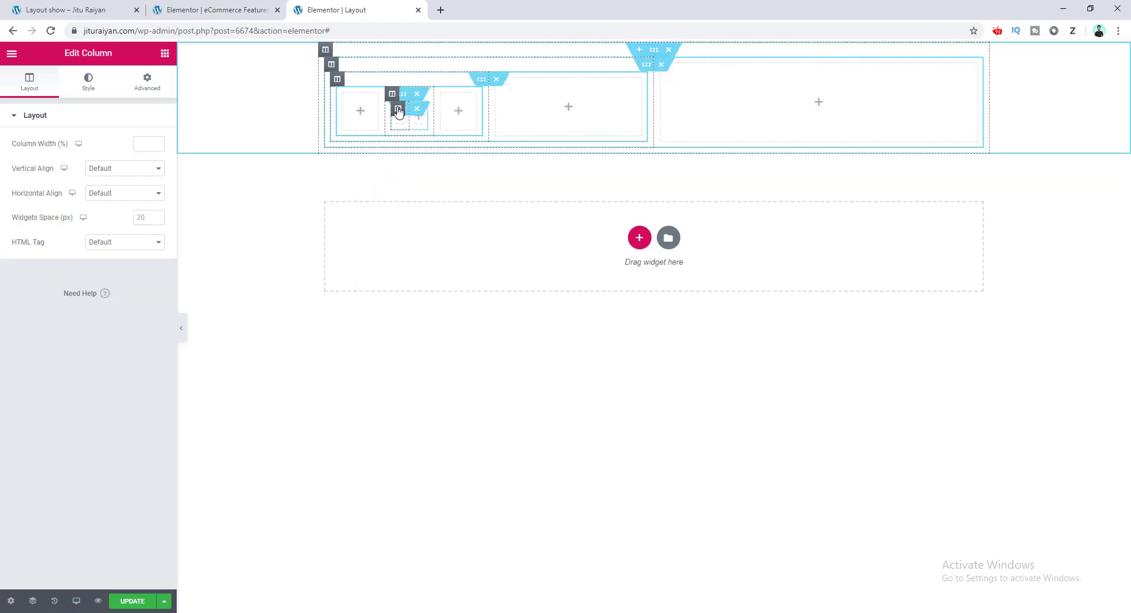
right_click(345, 103)
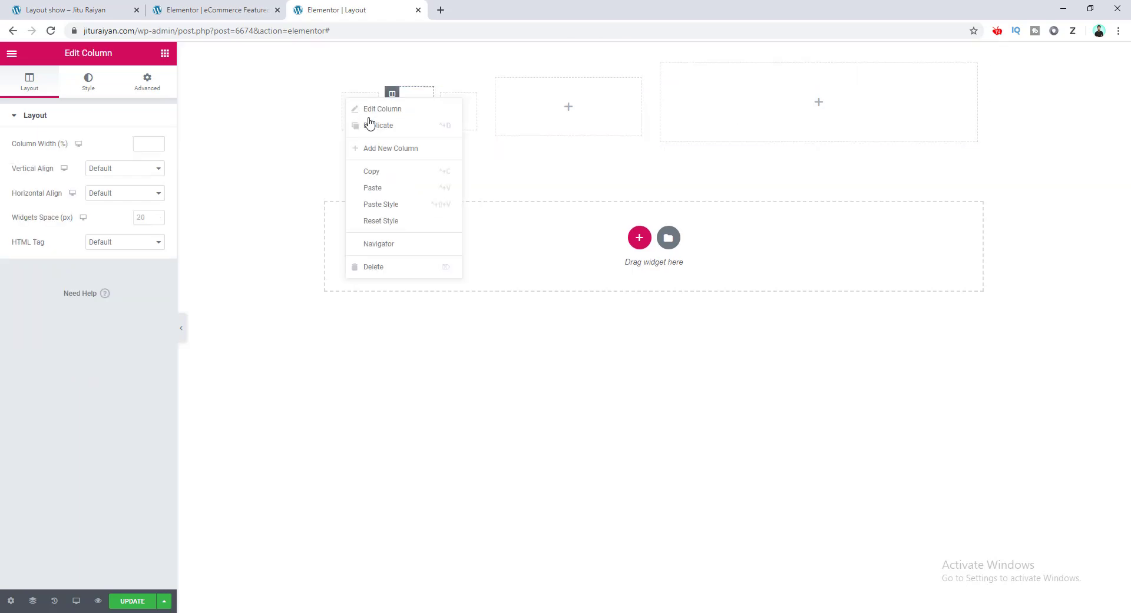
click(396, 266)
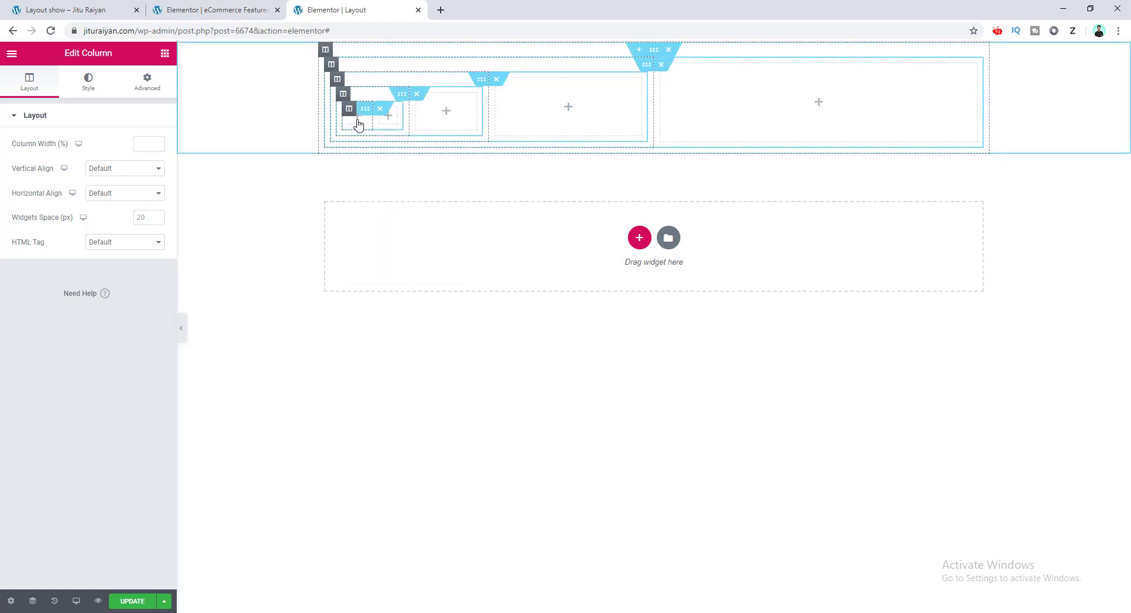
Step: Remove the innermost column and nested section, then delete the whole top section
right_click(357, 124)
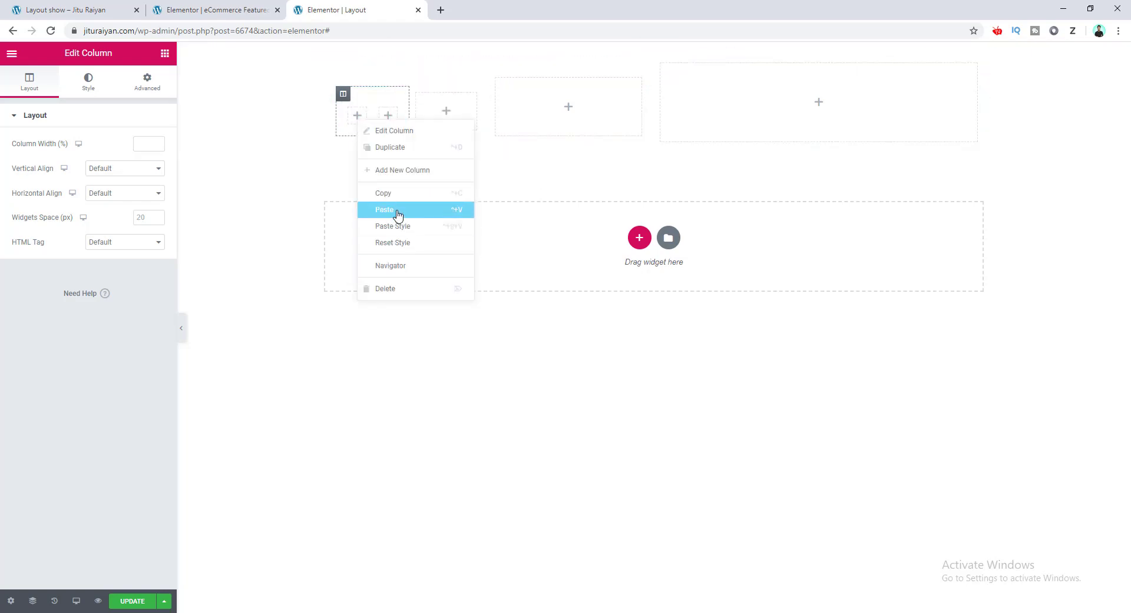
click(396, 169)
right_click(350, 112)
click(394, 278)
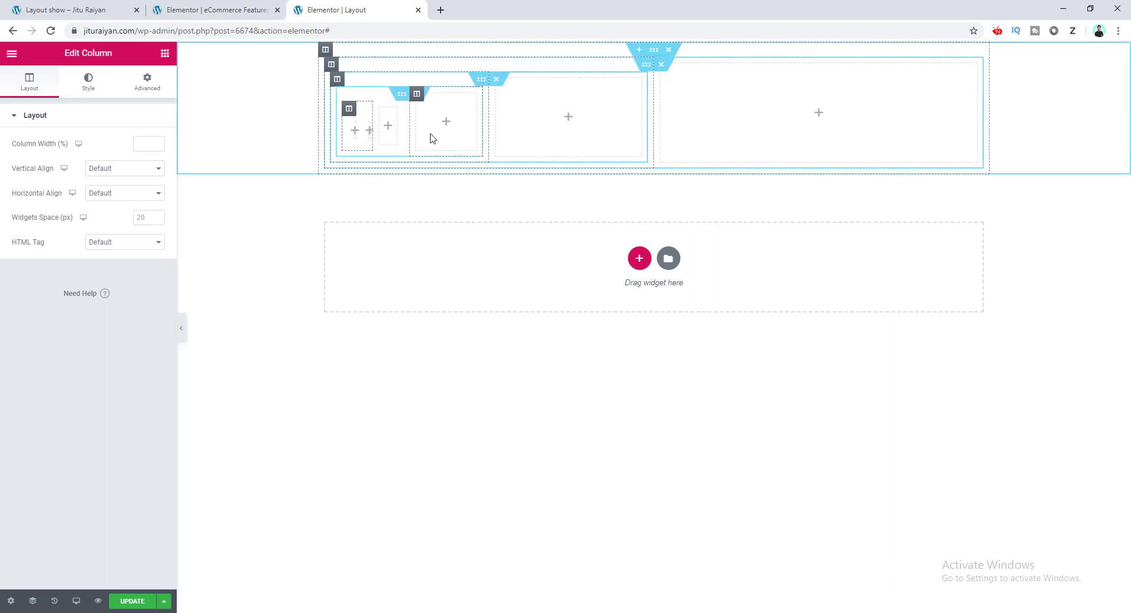
click(358, 128)
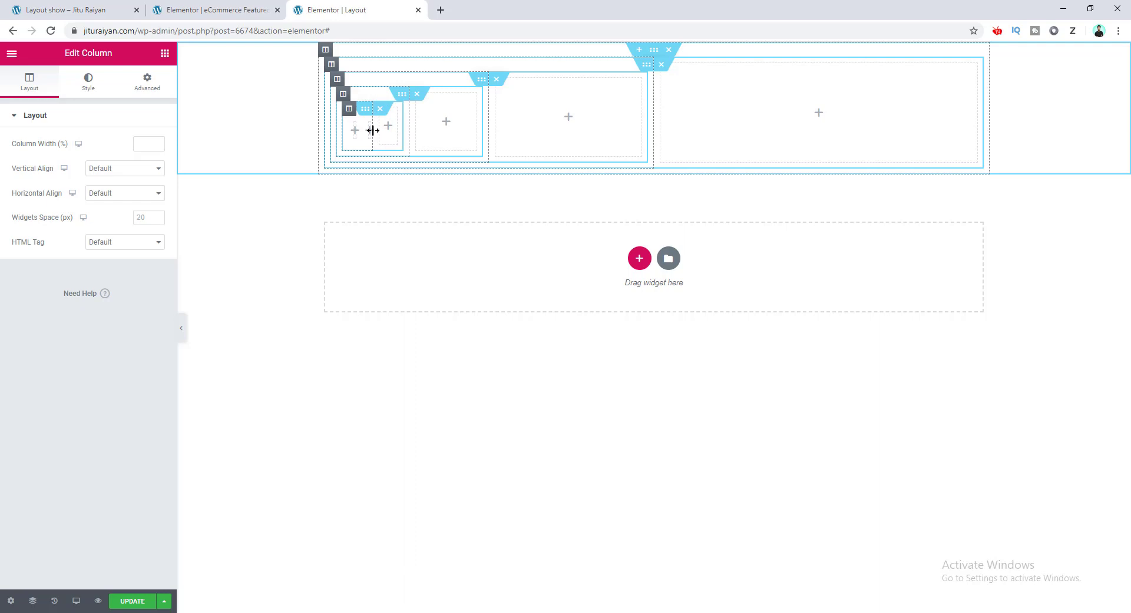
click(669, 52)
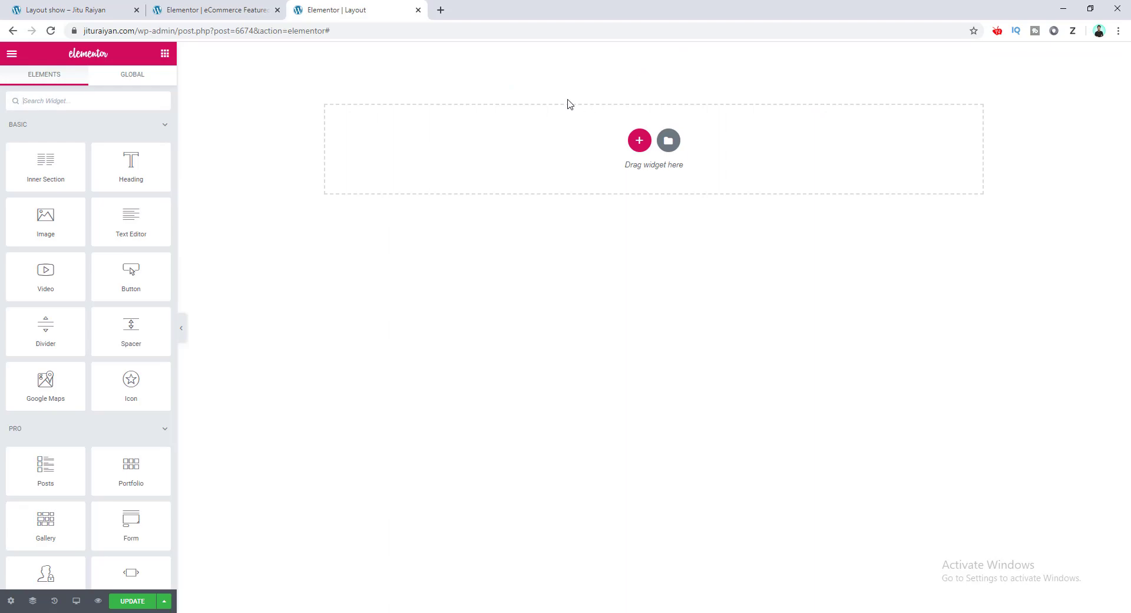
Step: Check the live Summer Sale page, then return to the Elementor editor for the Layout page
click(49, 5)
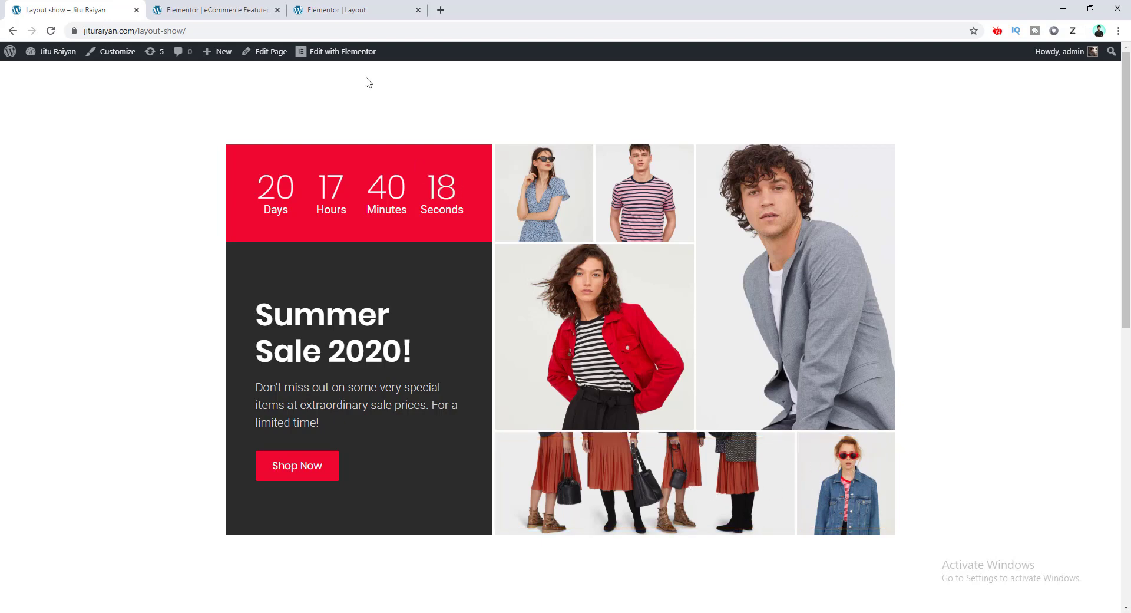
click(326, 9)
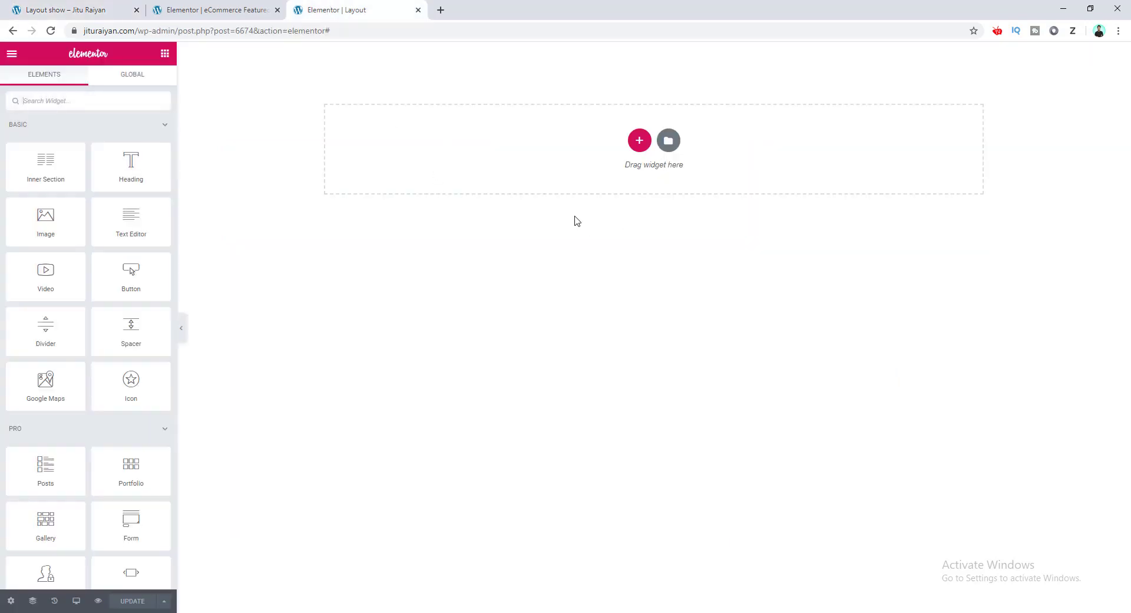
Step: Add a two-column section and narrow its left column to 40% width
click(640, 140)
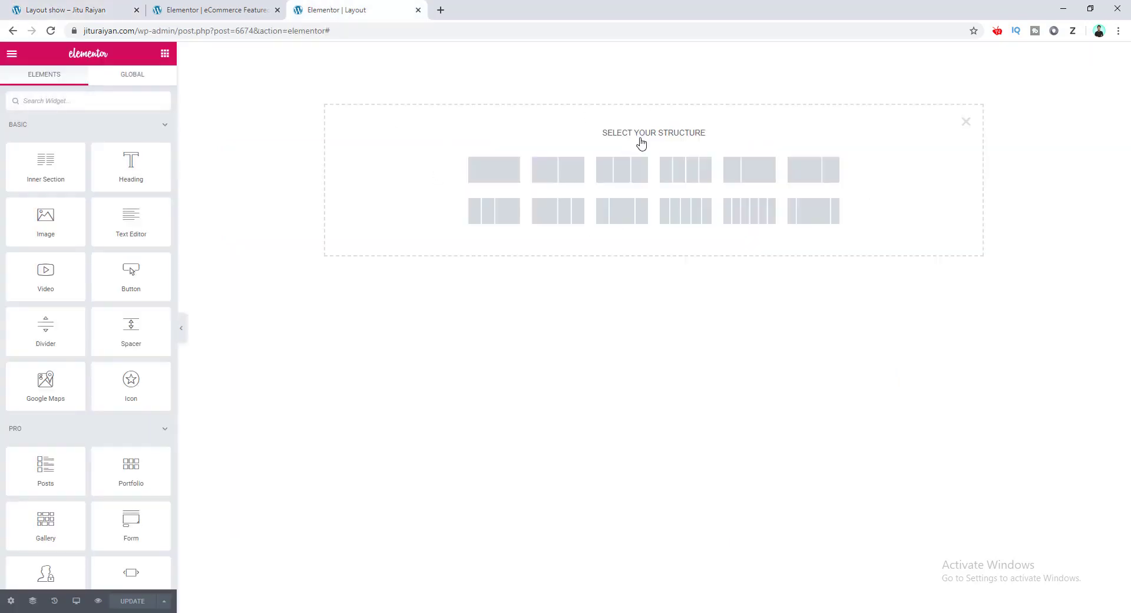
click(543, 176)
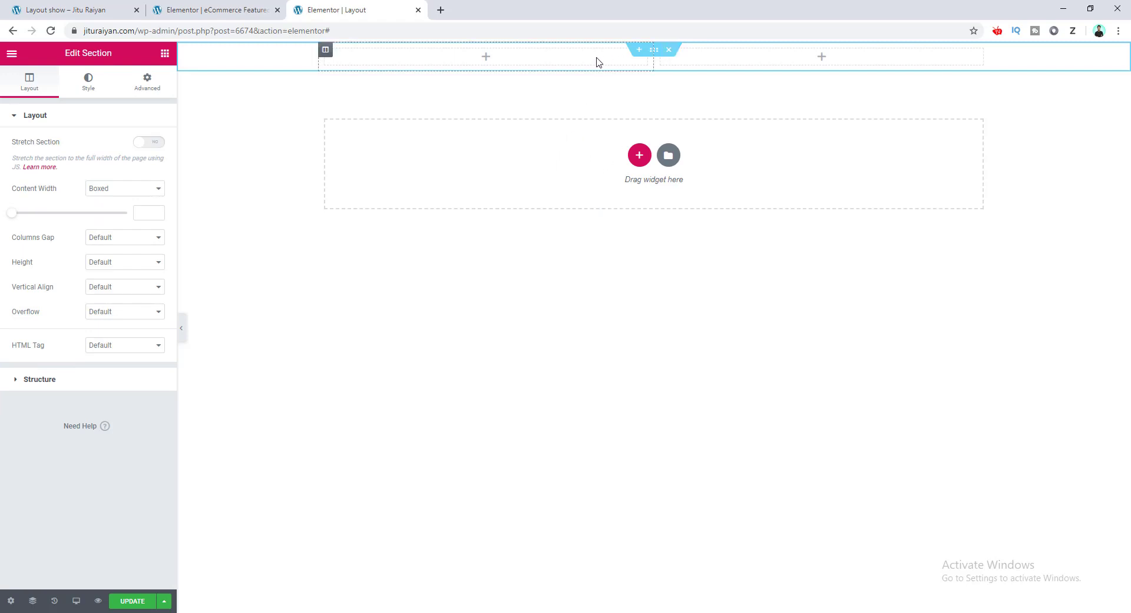
click(164, 54)
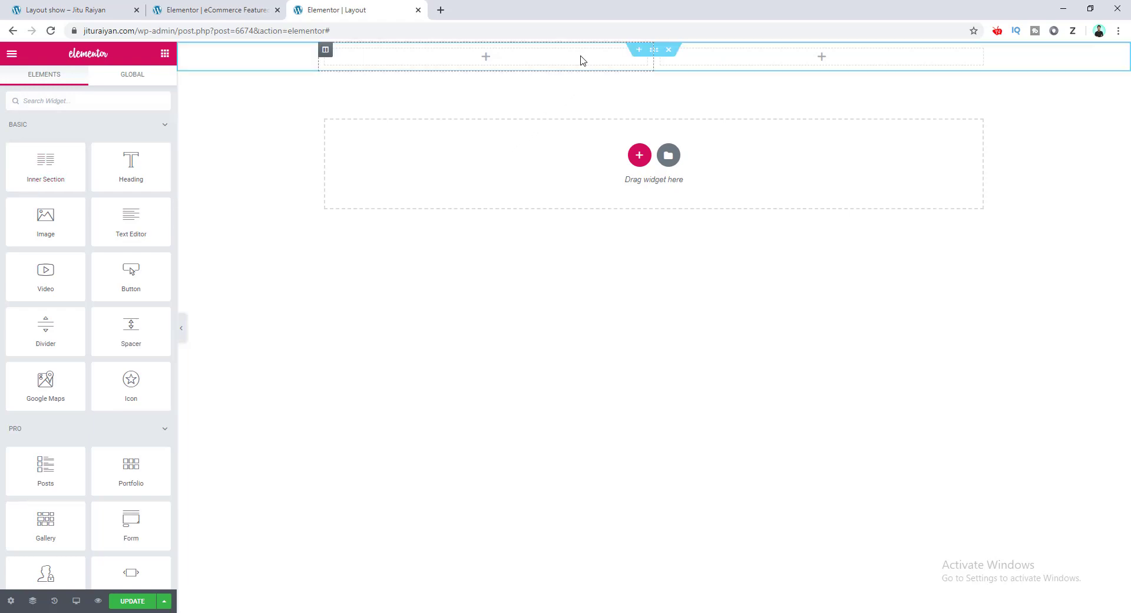
drag(653, 57, 586, 54)
click(326, 51)
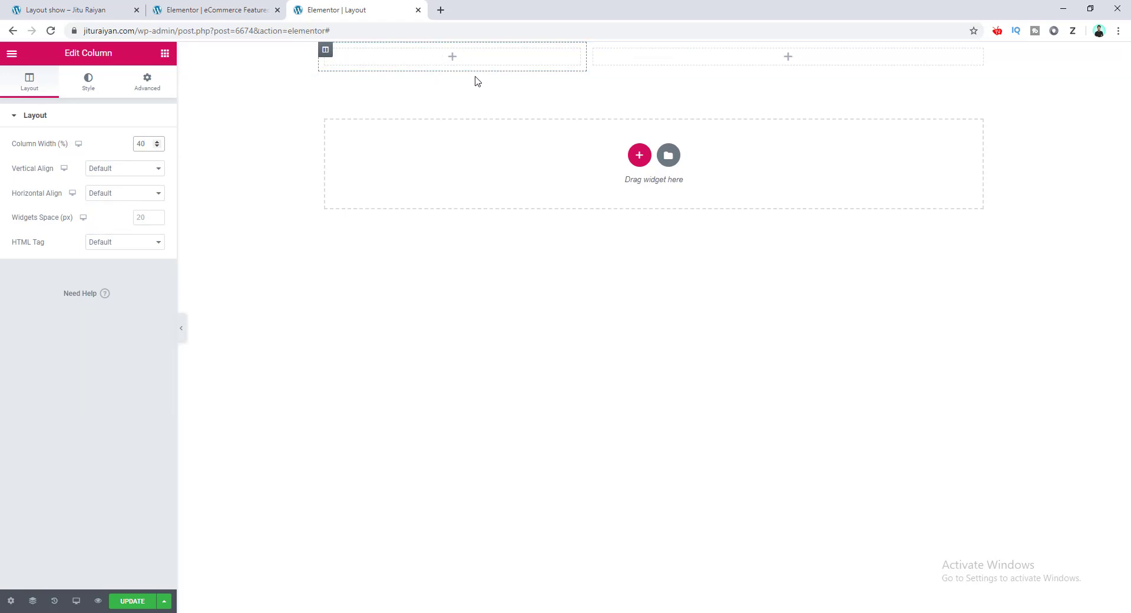
Step: Copy the red countdown from the Summer Sale design into the Layout page's left column
click(234, 6)
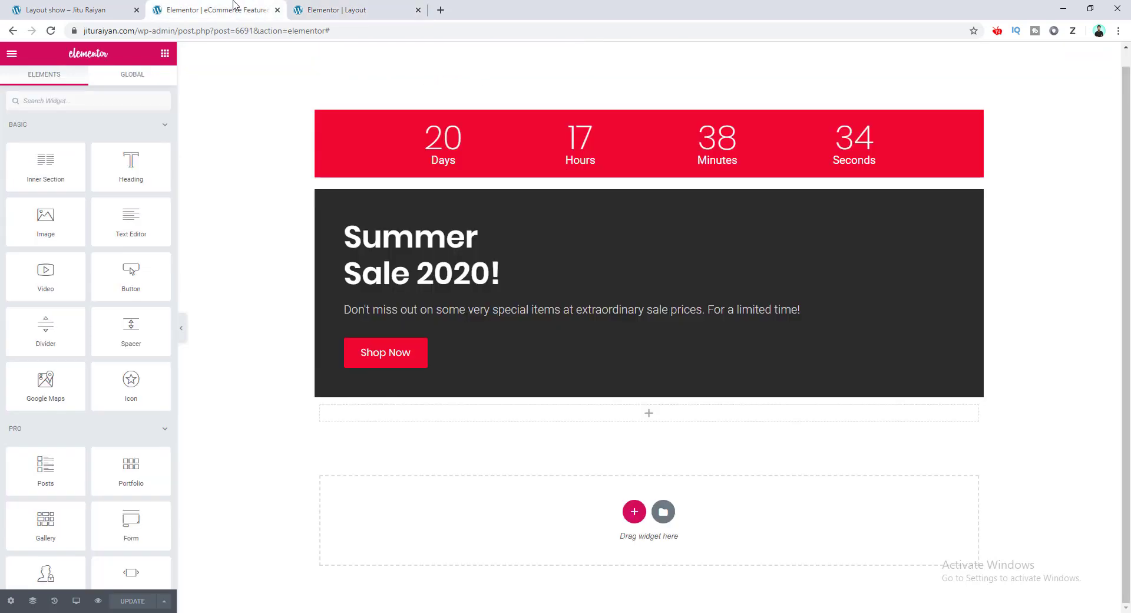
right_click(542, 144)
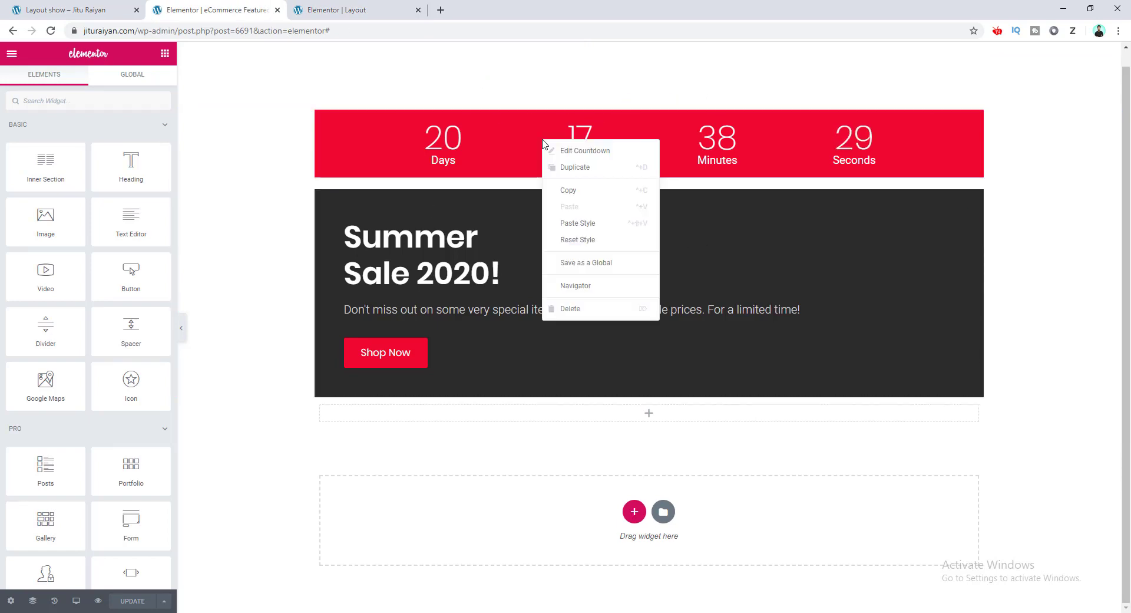
click(566, 187)
click(377, 10)
right_click(404, 61)
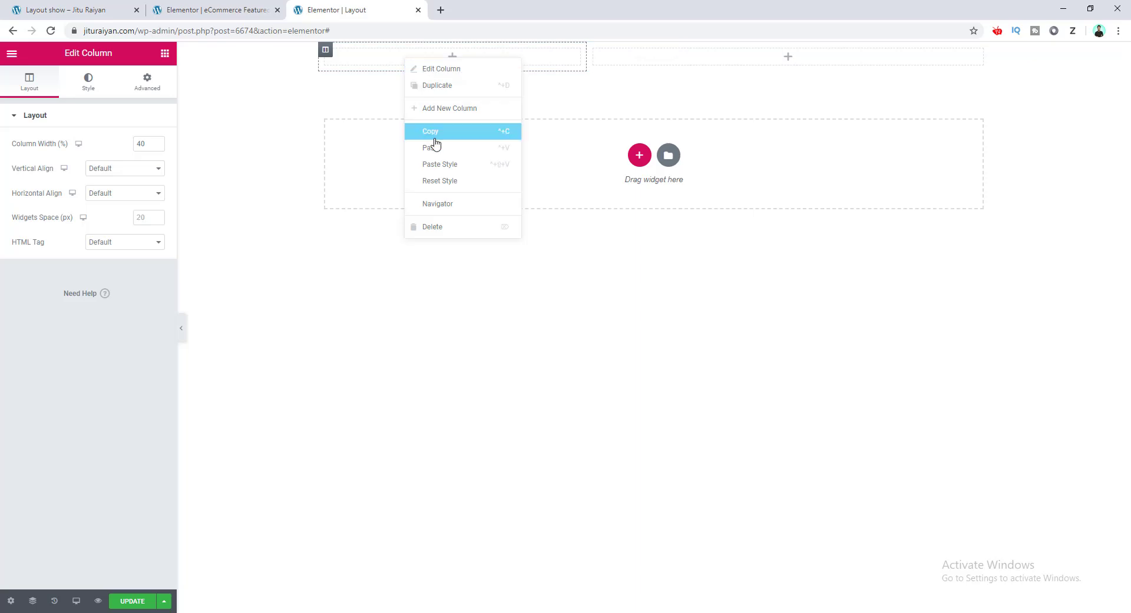
click(431, 147)
Step: Copy the dark Summer Sale 2020 promo box and paste it below the countdown
key(ctrl+shift+Tab)
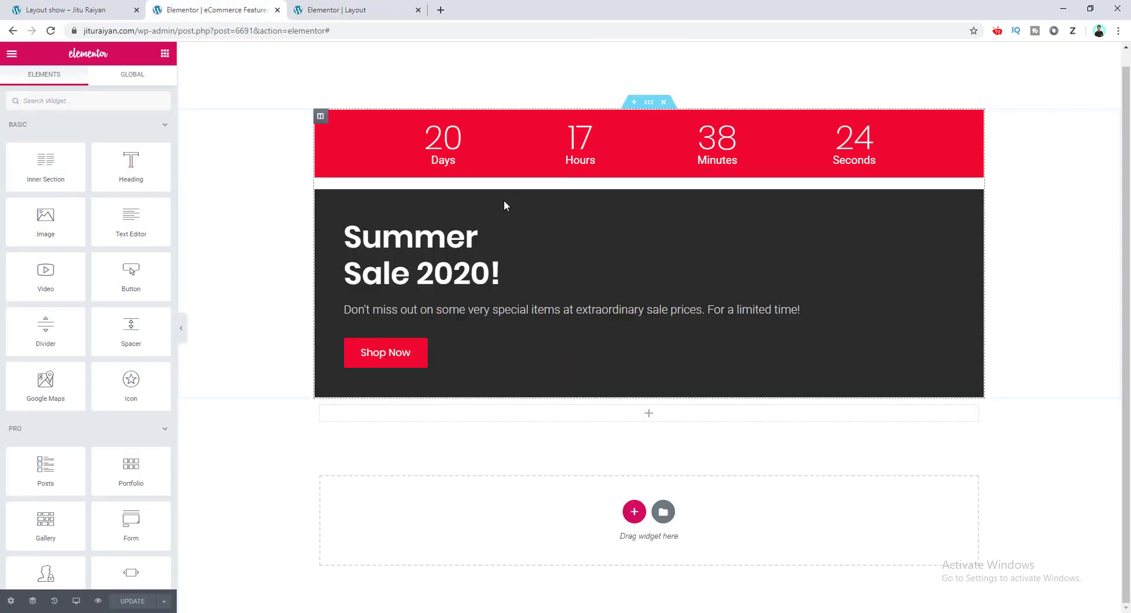
right_click(505, 200)
click(527, 251)
click(339, 10)
right_click(406, 101)
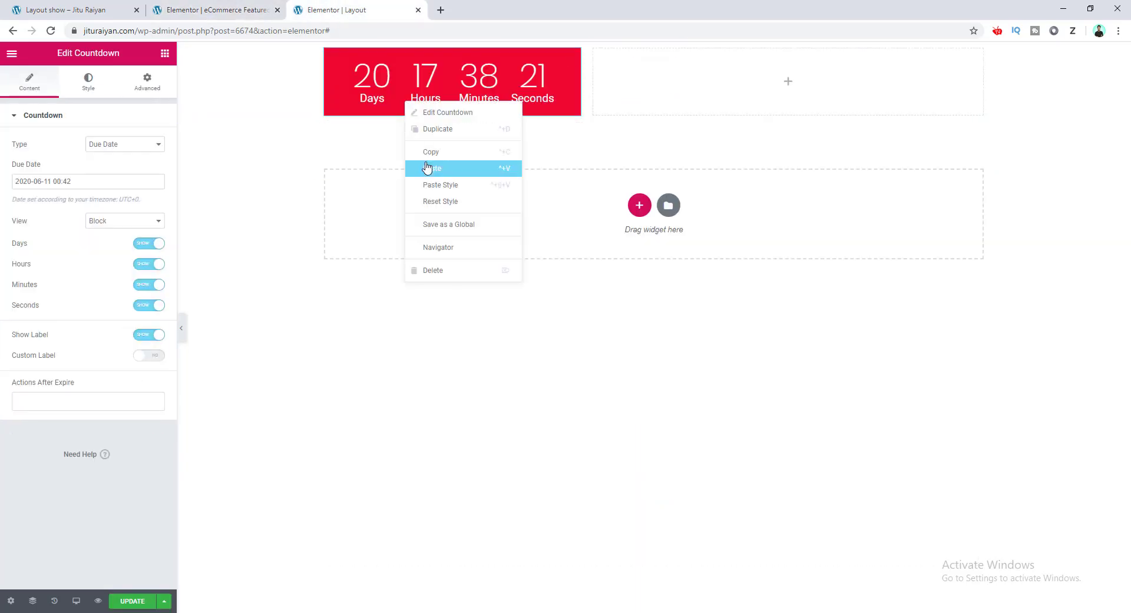
click(433, 167)
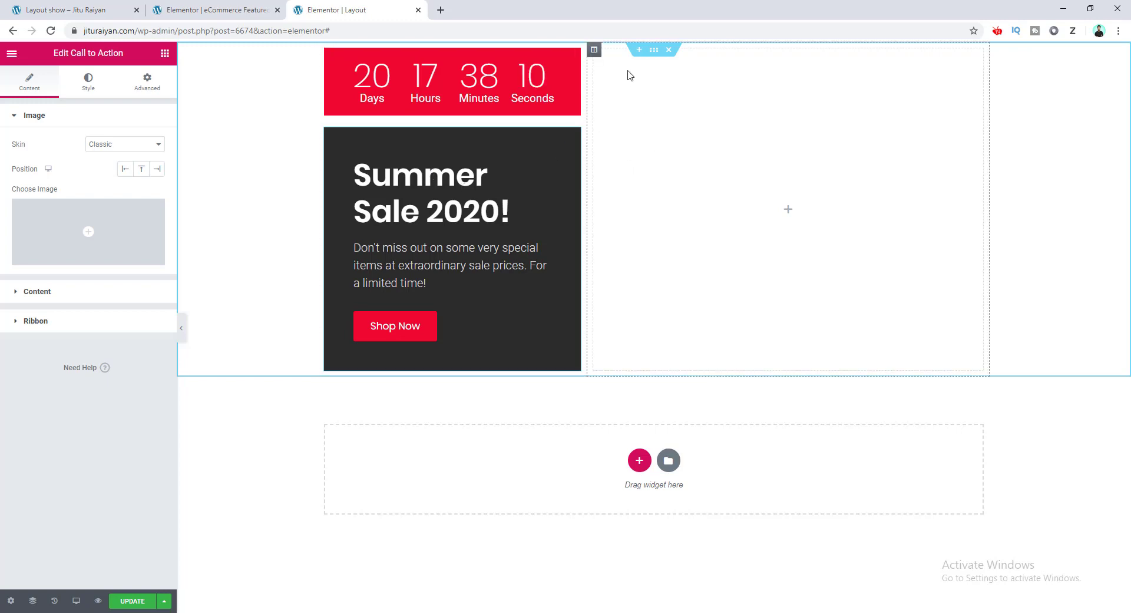
Step: Add an inner section to the right column and split its left column into two nested columns
click(165, 53)
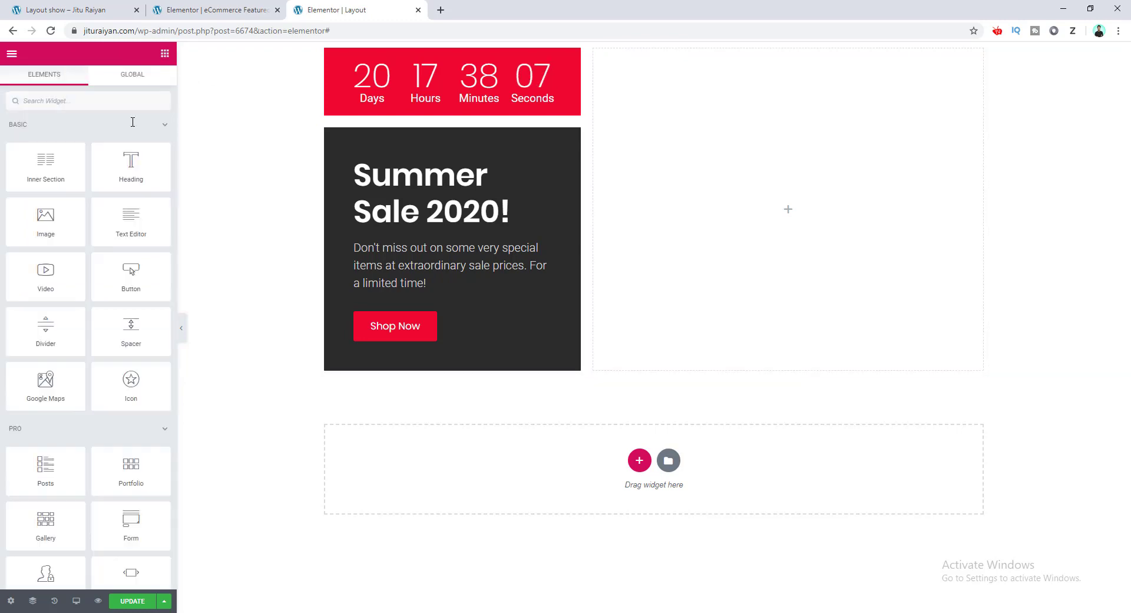
drag(47, 170, 682, 157)
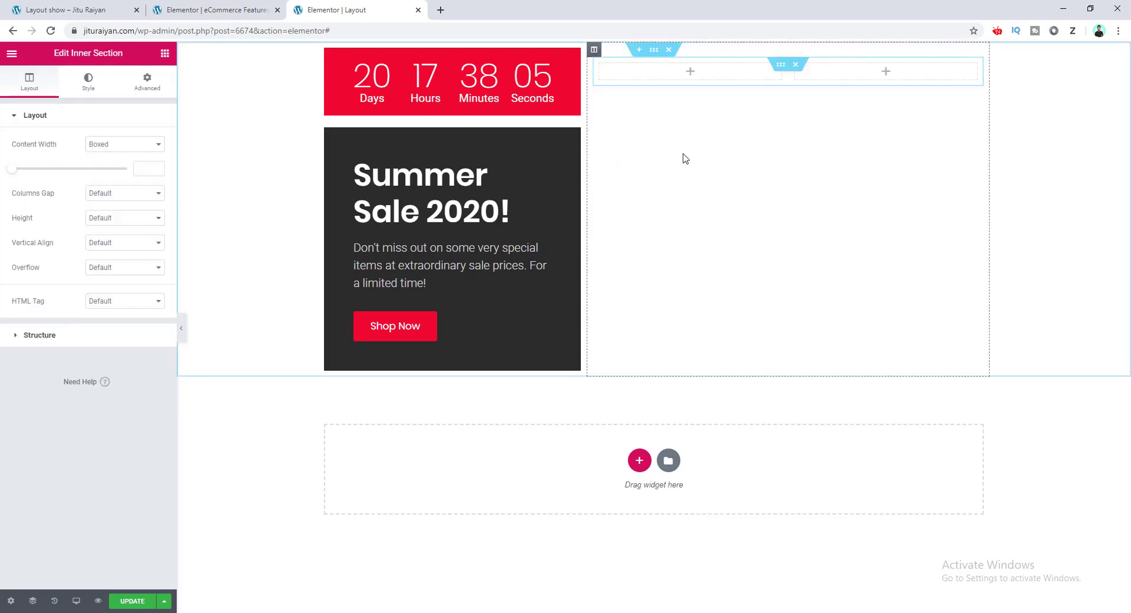
right_click(597, 55)
click(624, 123)
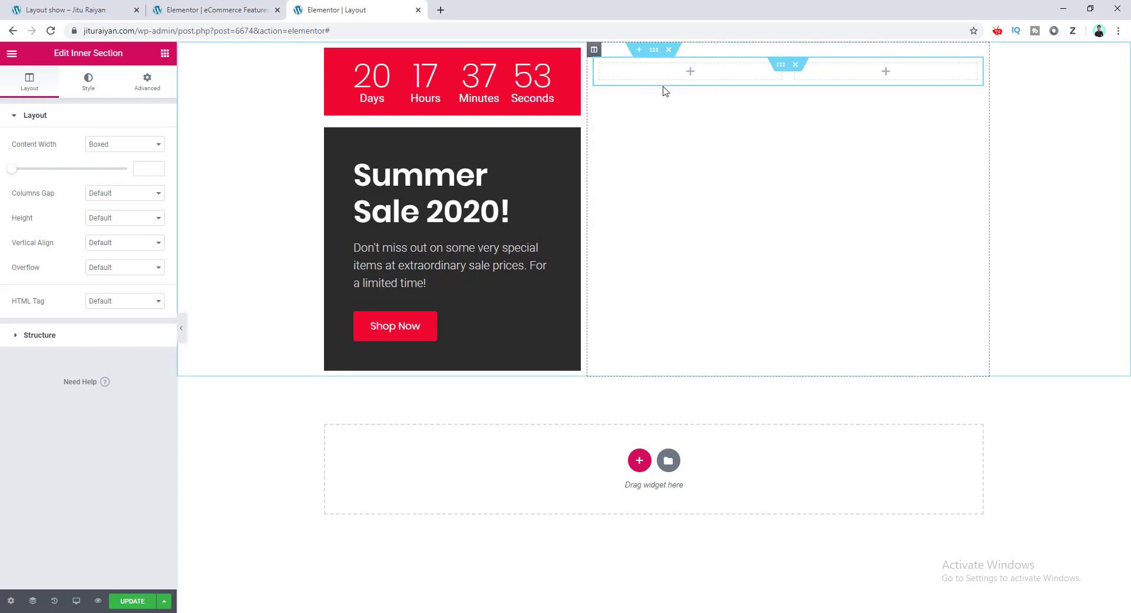
right_click(666, 73)
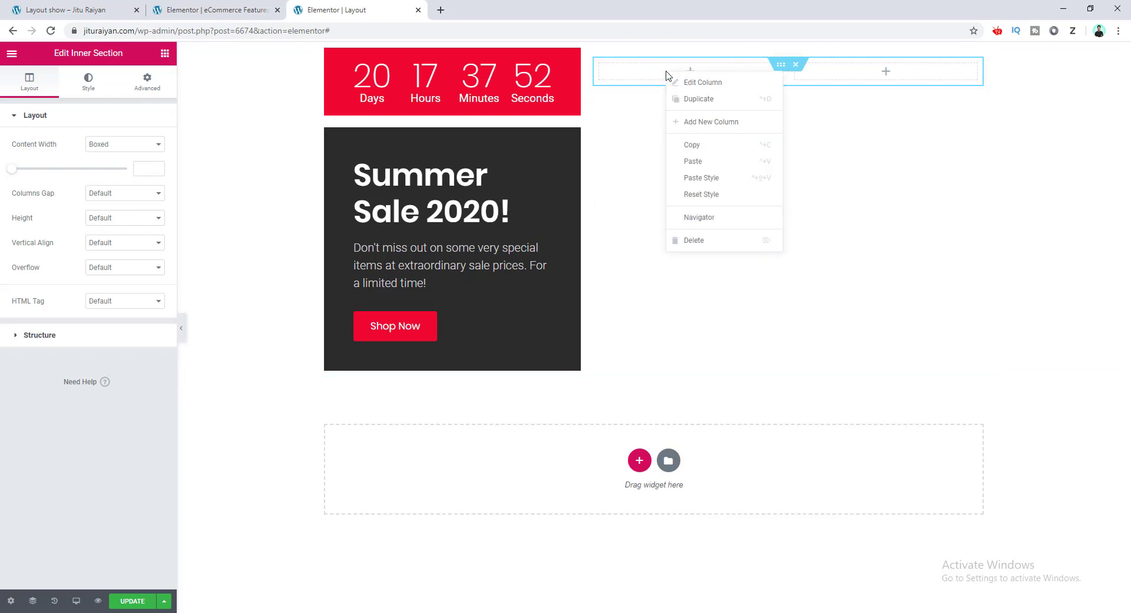
click(700, 161)
right_click(605, 70)
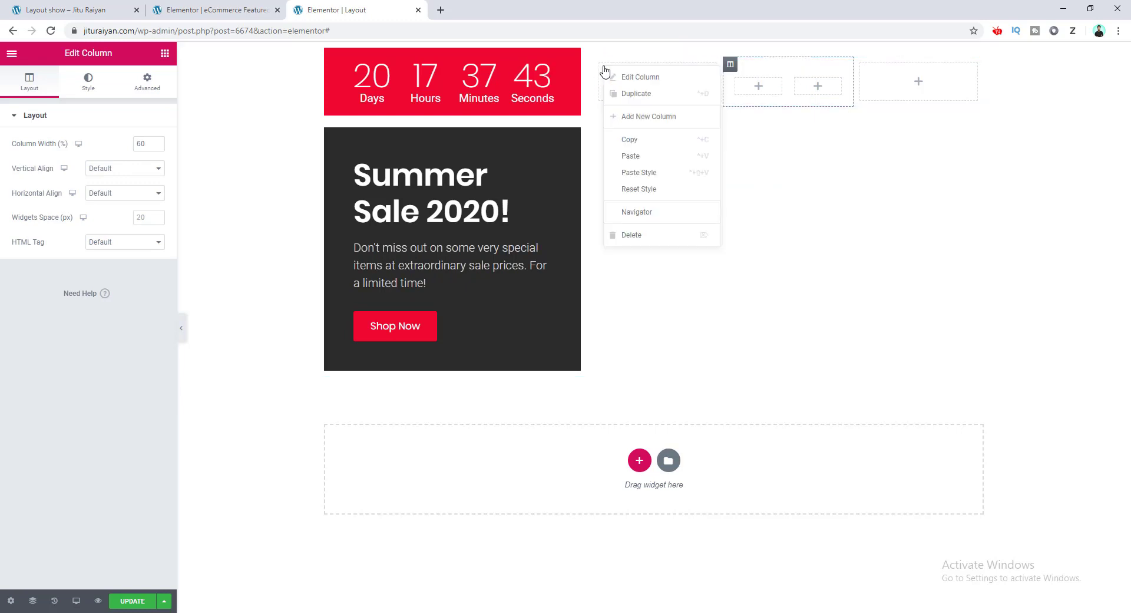
click(642, 235)
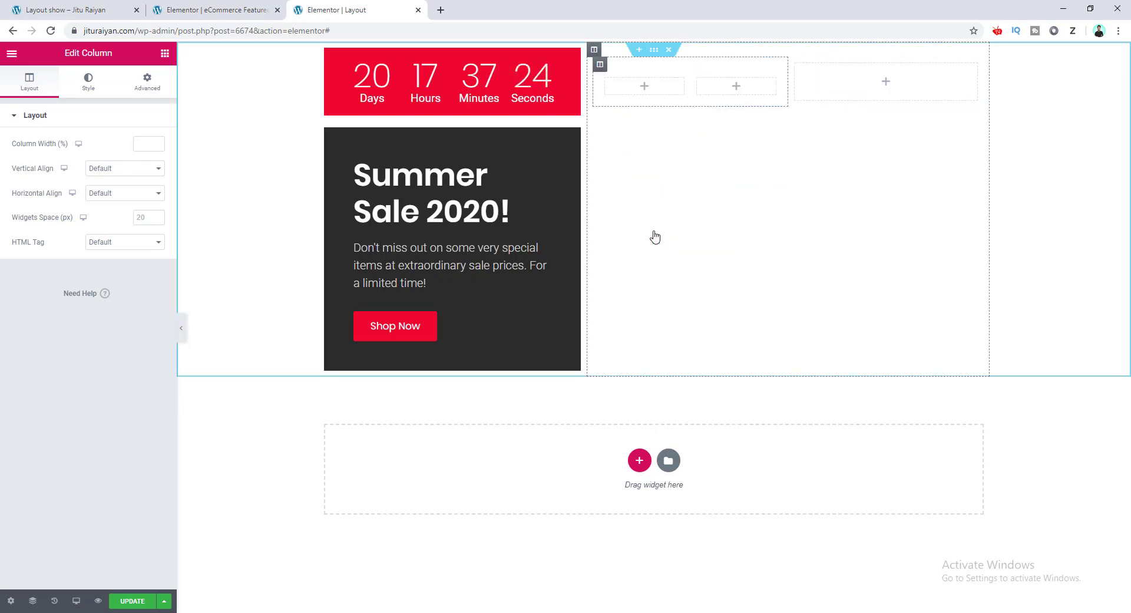
Step: Add a second two-column inner section row below in the right column
click(165, 54)
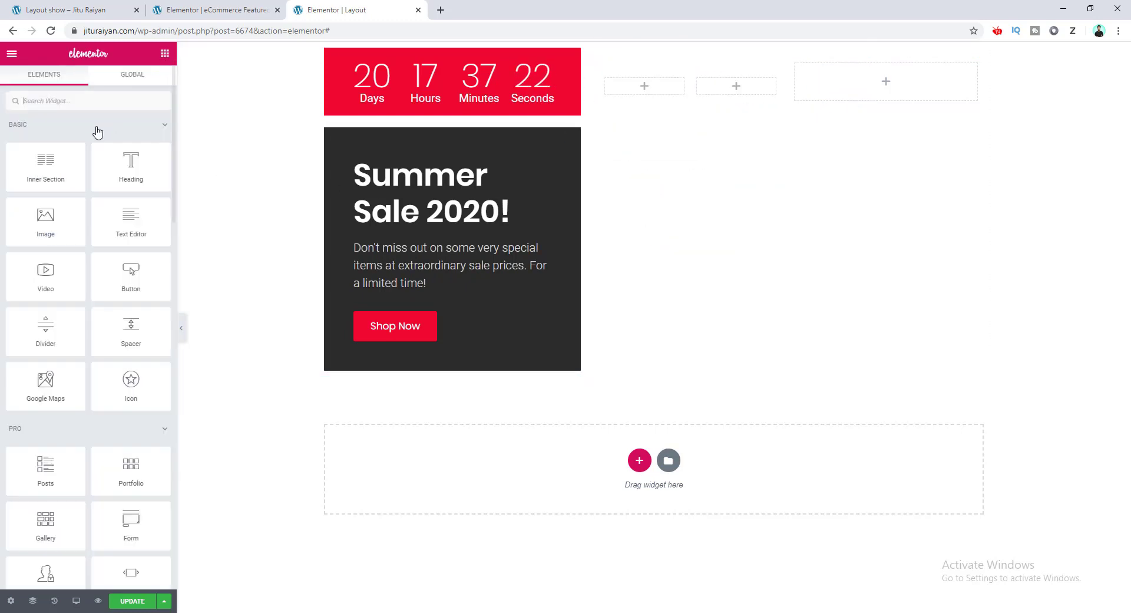
drag(58, 168, 762, 125)
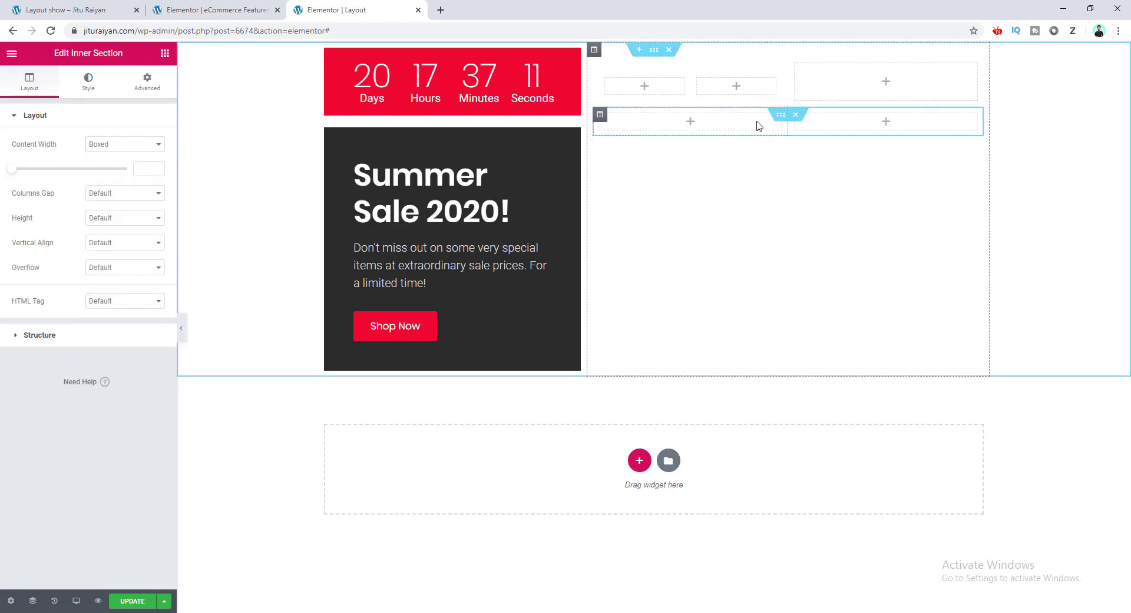
click(645, 86)
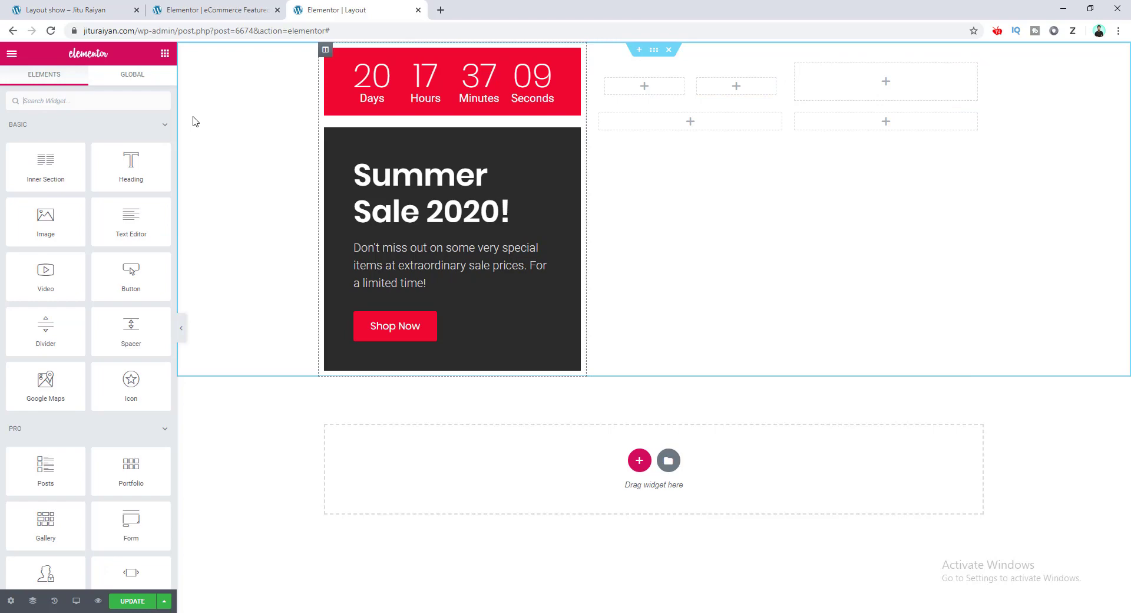
click(73, 104)
Step: Place a Call to Action widget in the first nested column and clear its description, heading and button text
text(call)
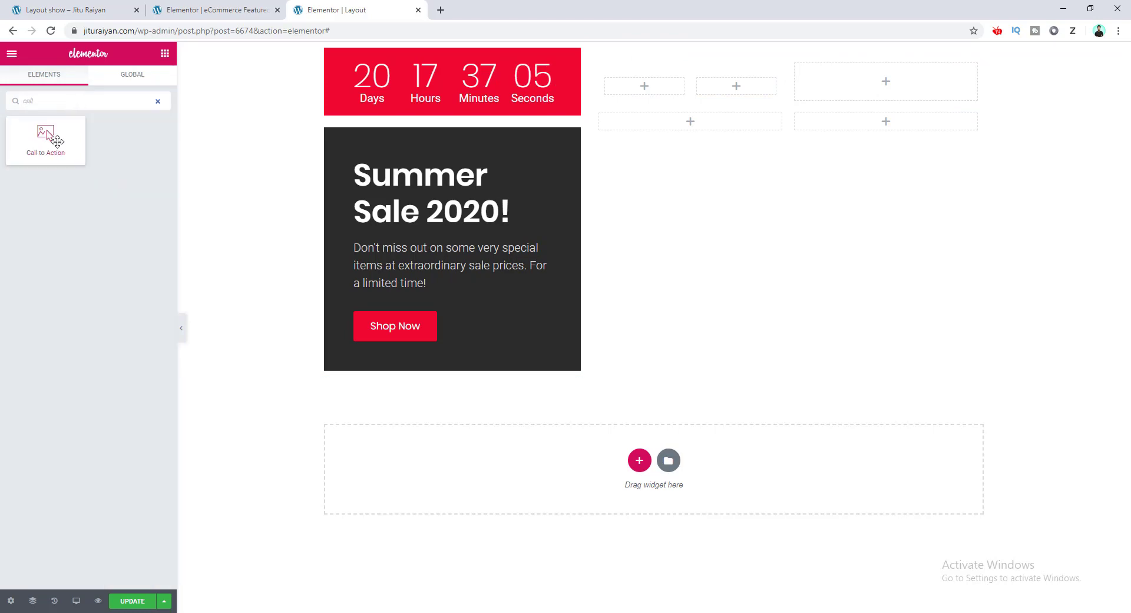
drag(46, 139, 644, 88)
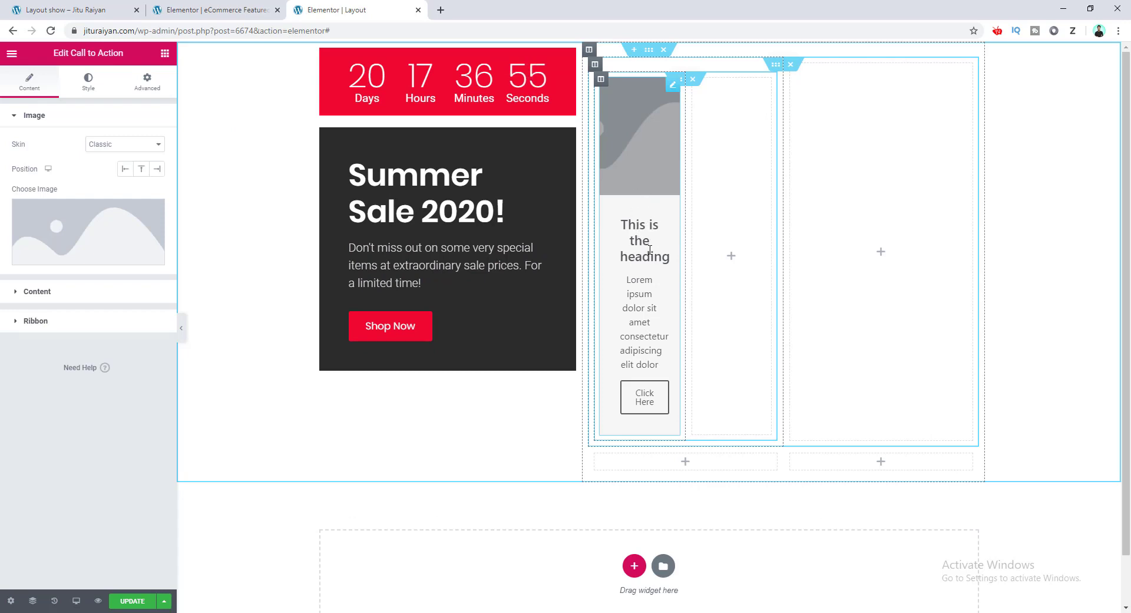
click(81, 296)
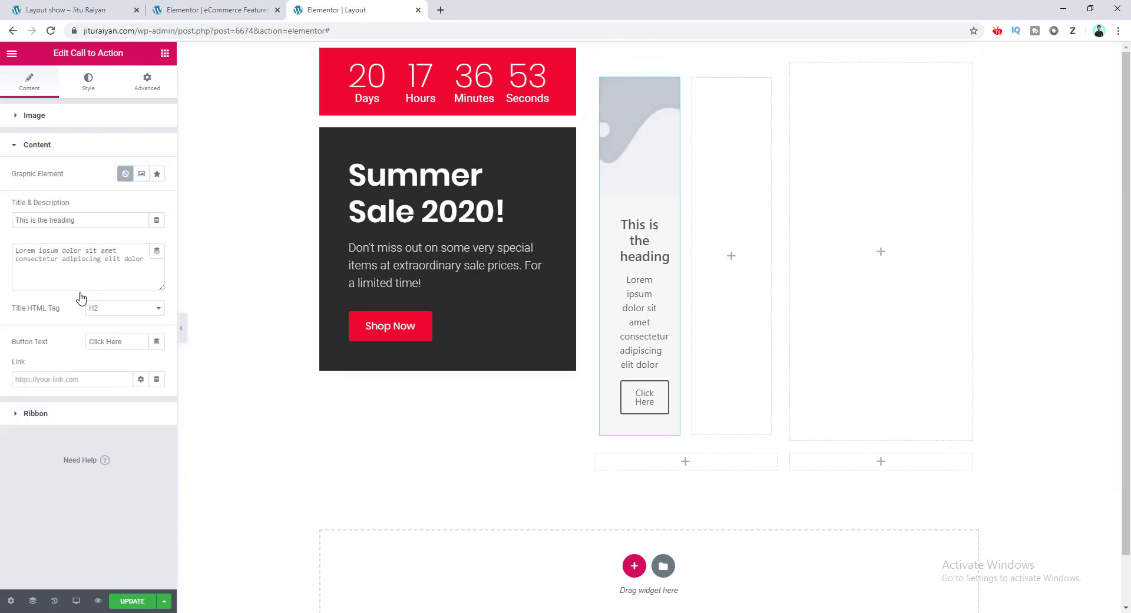
click(86, 272)
key(ctrl+a)
key(BackSpace)
click(80, 220)
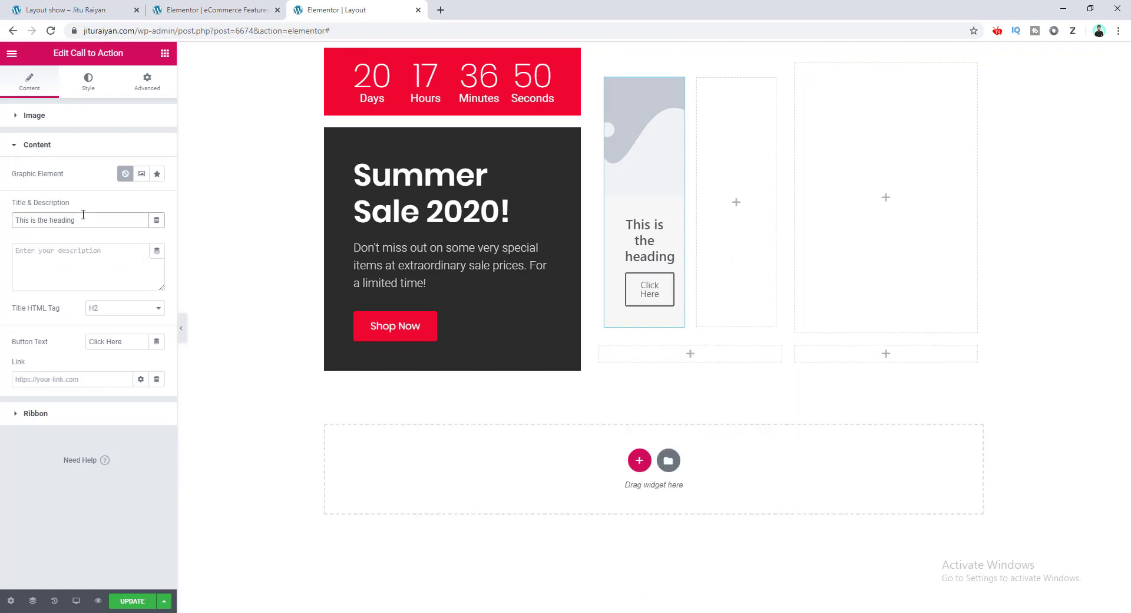
key(ctrl+a)
key(BackSpace)
click(101, 317)
key(ctrl+a)
key(BackSpace)
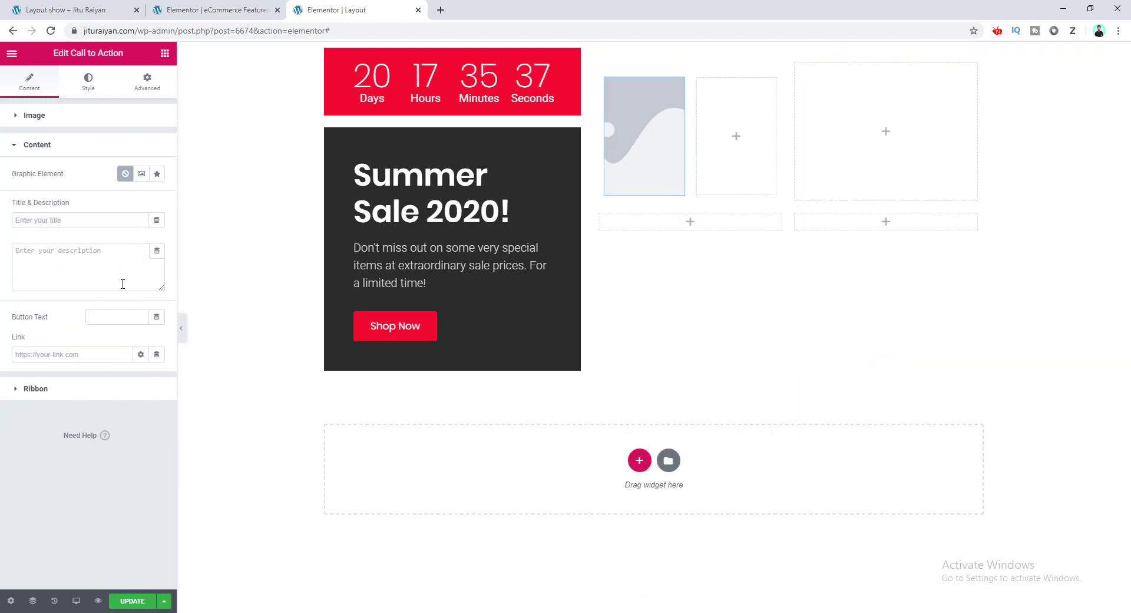
Step: Set the Call to Action widget's skin to Cover
click(104, 125)
click(126, 149)
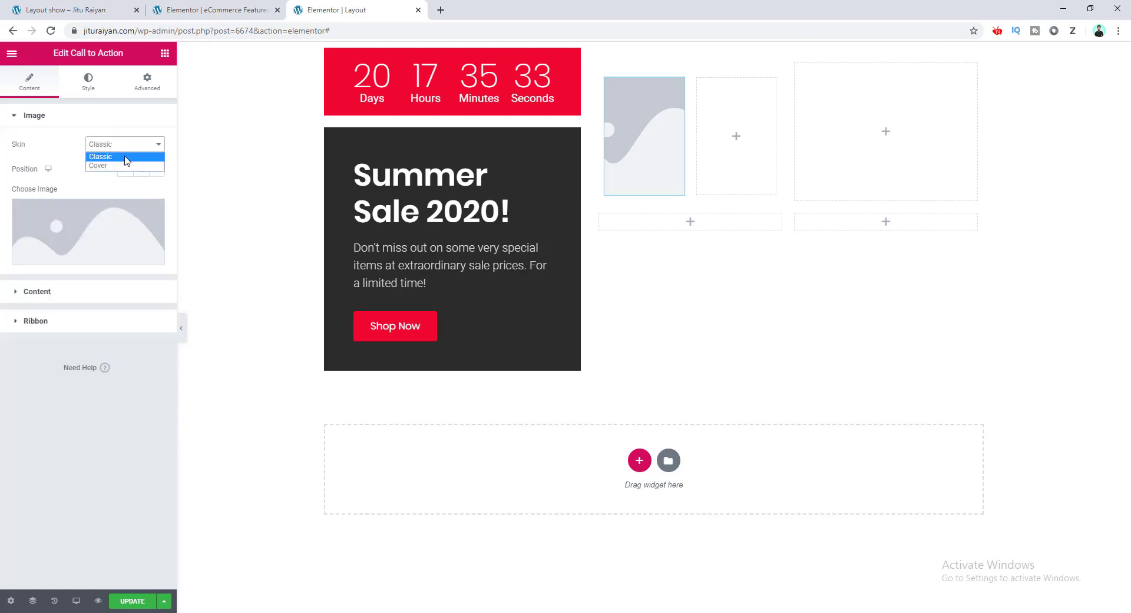
click(119, 170)
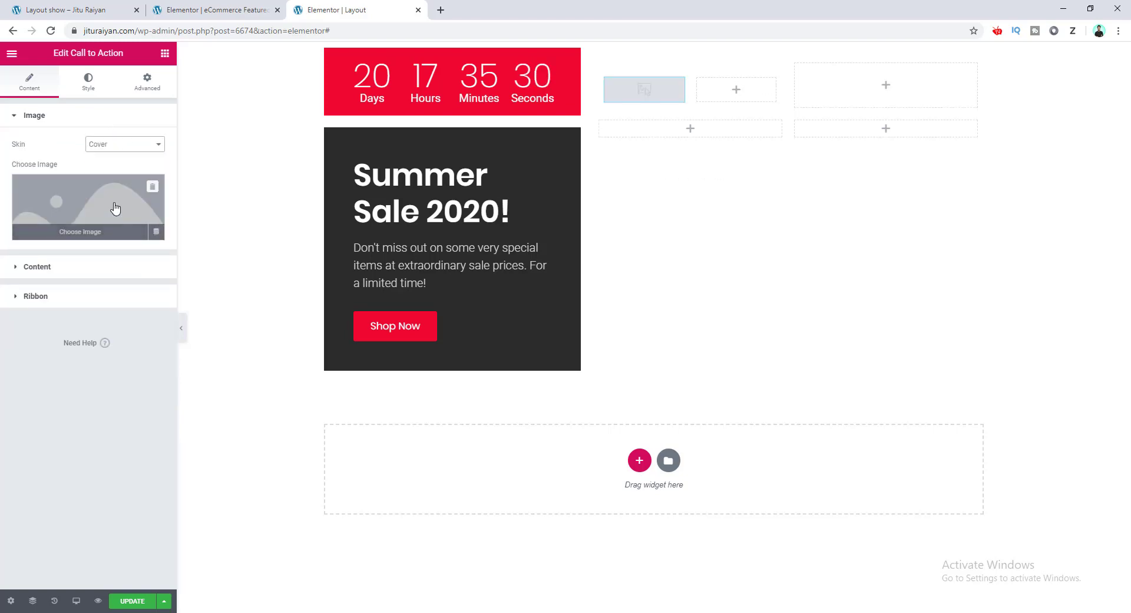
Step: Set the tile's image to the blue patterned-dress photo
click(115, 208)
click(583, 301)
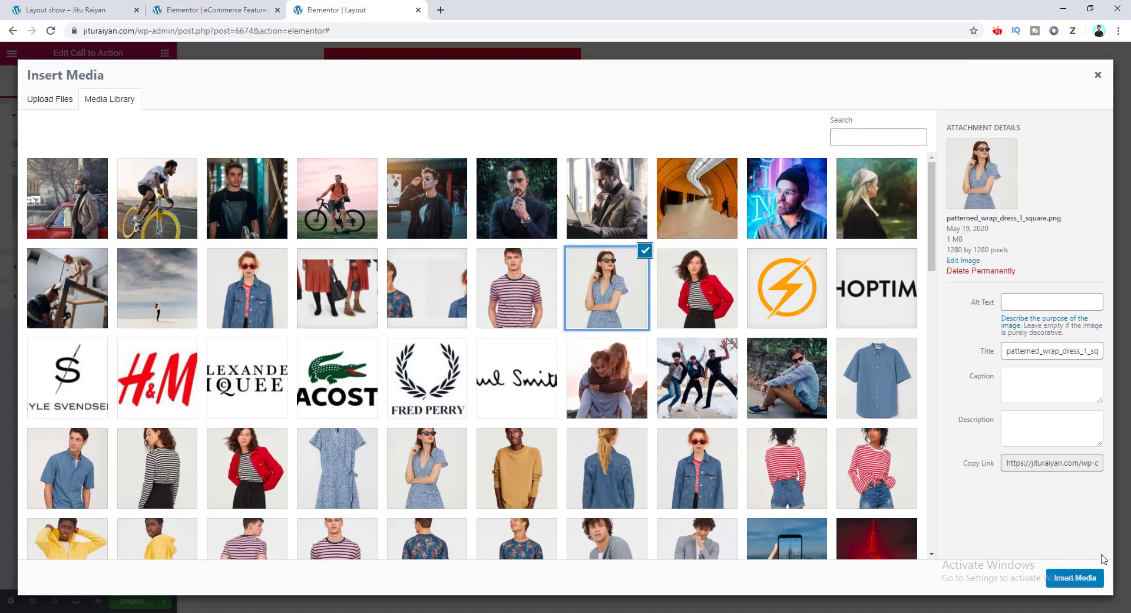
click(1074, 577)
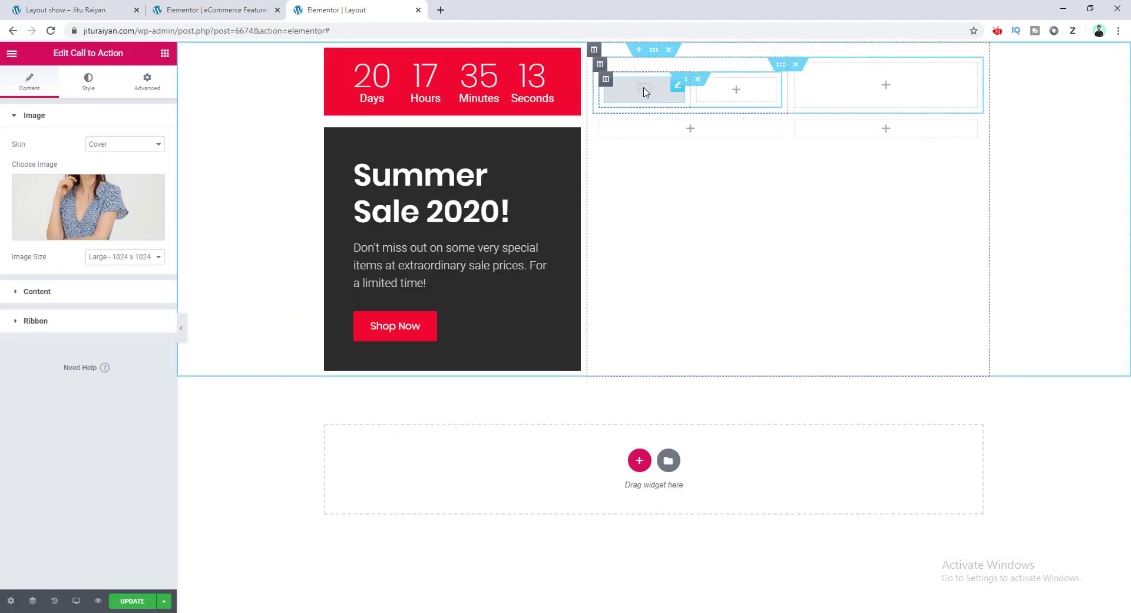
Step: Set Graphic Element to Image and remove its placeholder graphic
click(49, 293)
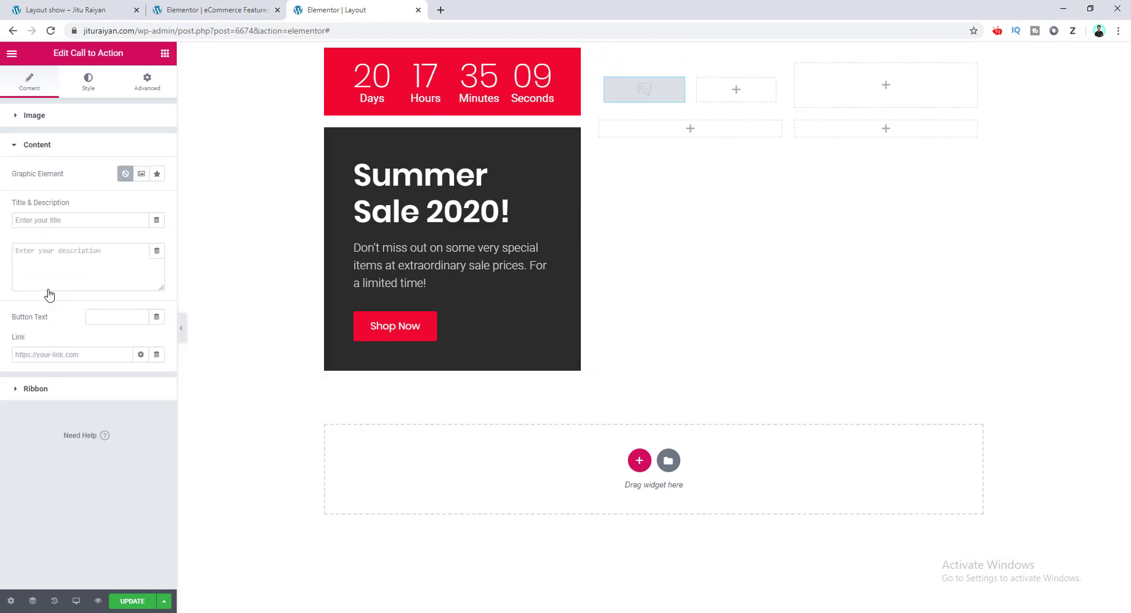
click(142, 173)
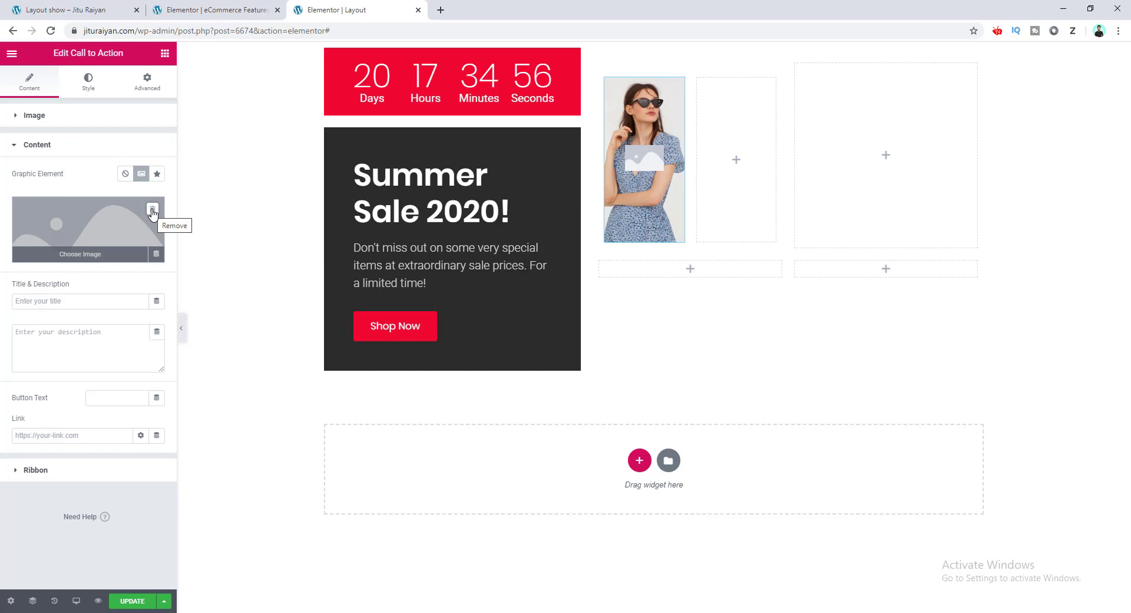
click(152, 211)
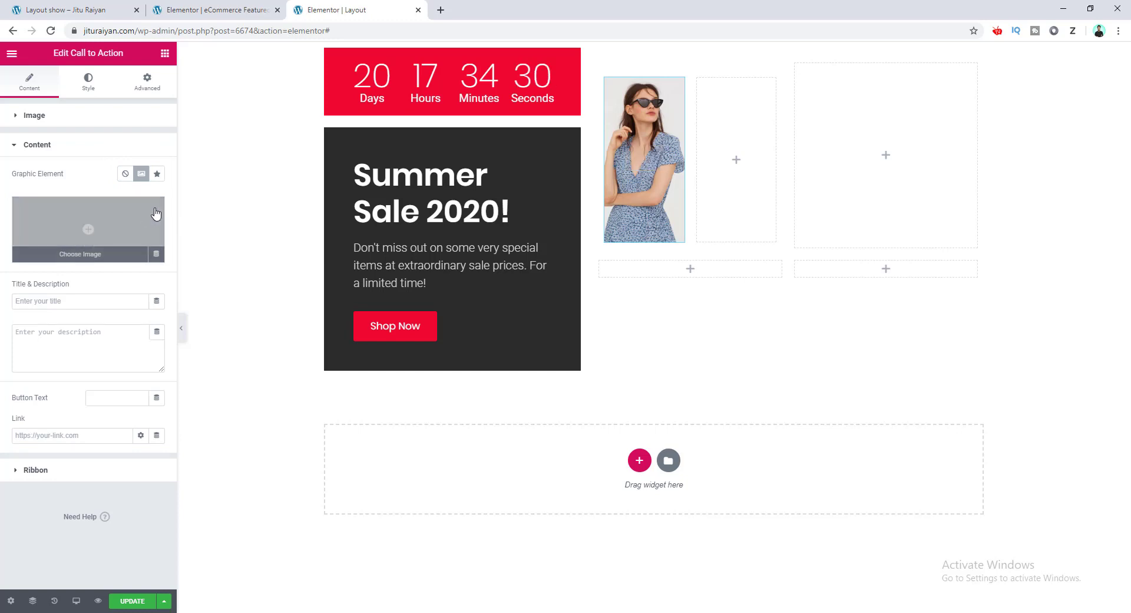
click(89, 82)
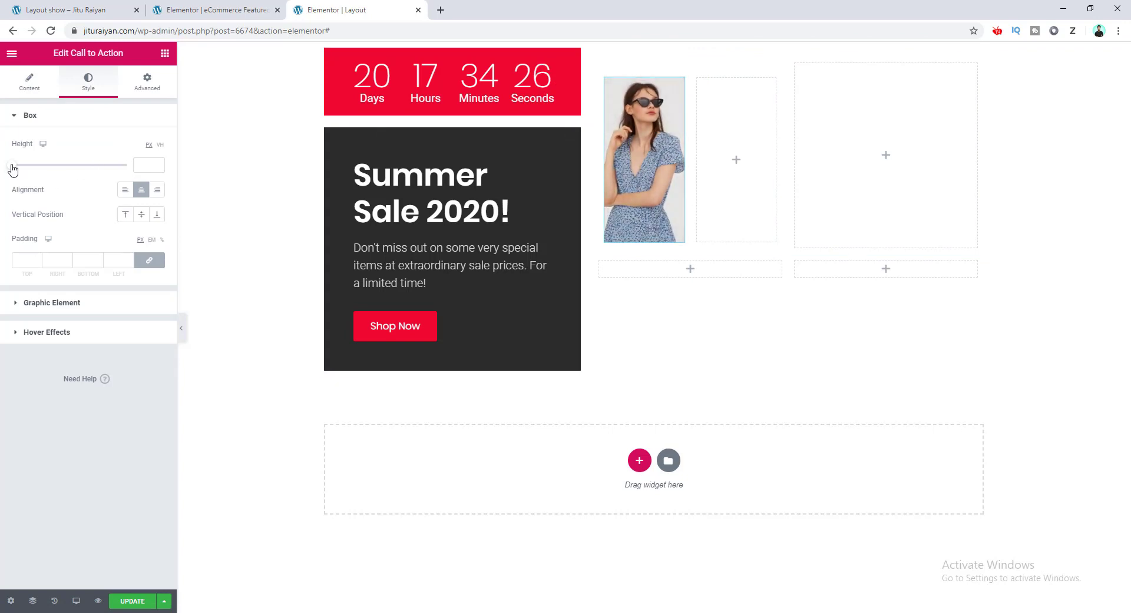
Step: Set the dress tile's box height to 165 and its background hover animation to None
mouse_move(13, 170)
mouse_down()
mouse_move(45, 169)
mouse_move(21, 167)
mouse_up()
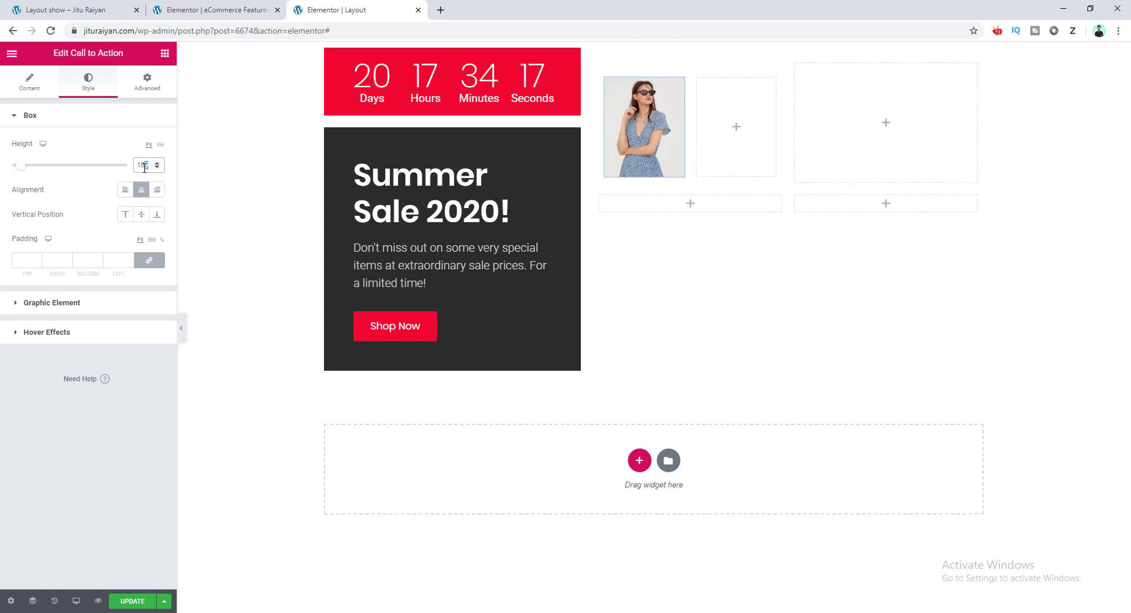
click(144, 166)
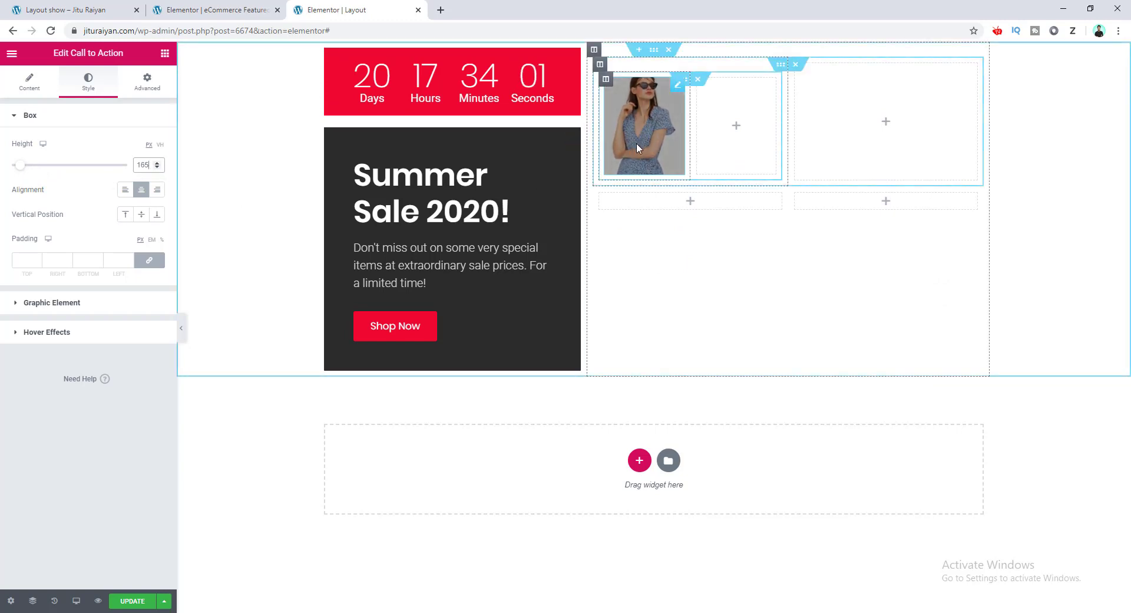
click(83, 332)
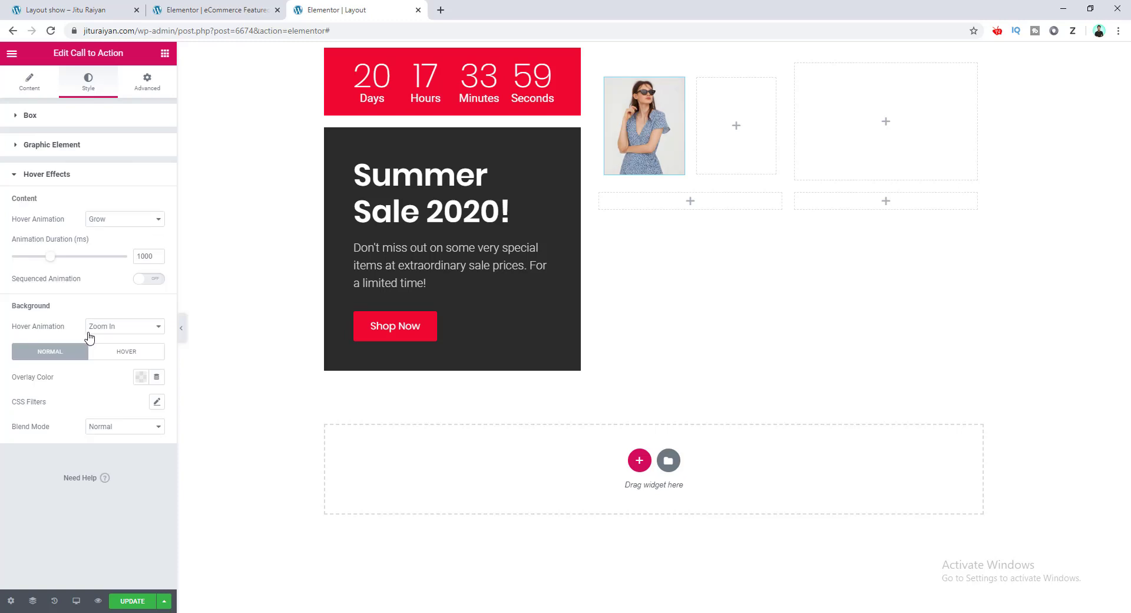
click(123, 327)
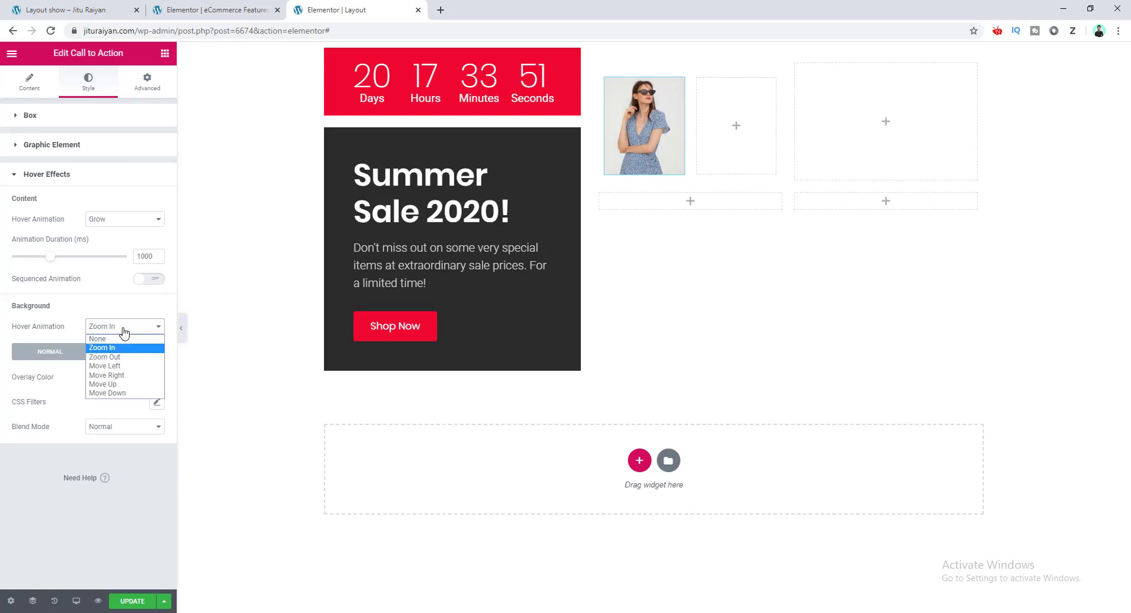
click(123, 338)
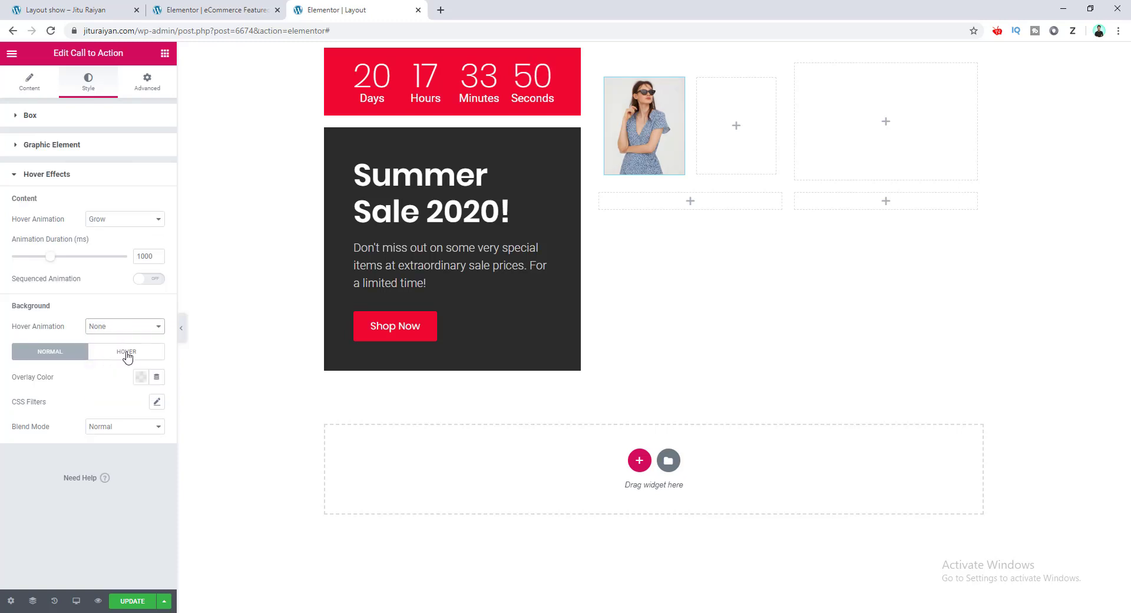
Step: Make the dress tile's hover overlay colour fully transparent
click(126, 352)
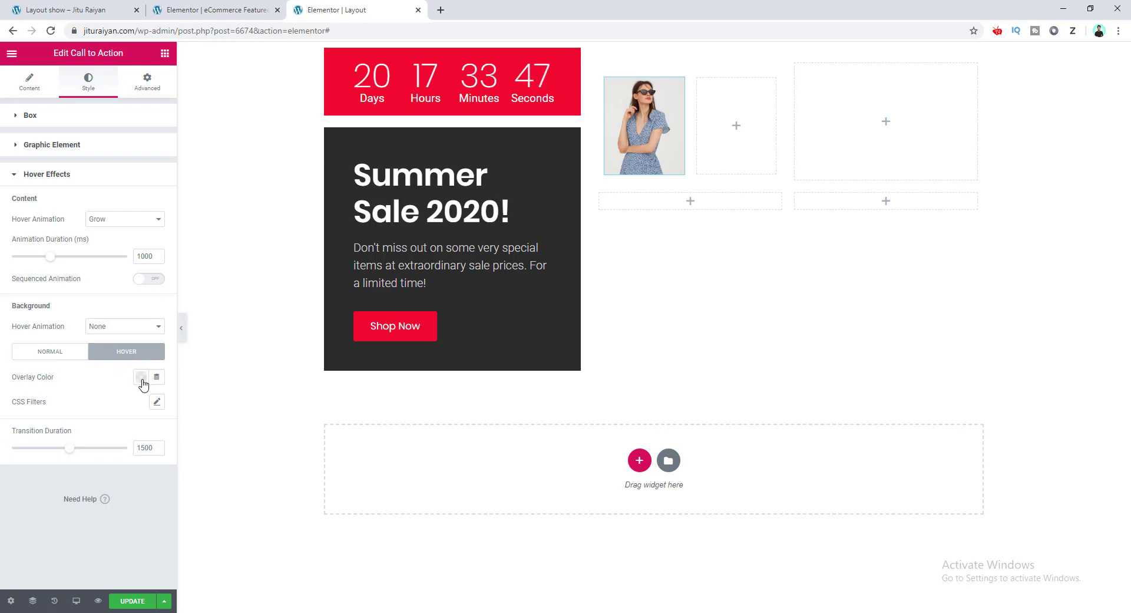
click(141, 378)
drag(145, 557, 80, 559)
Step: Copy the dress tile into the second column and swap its image to the striped t-shirt photo
click(707, 282)
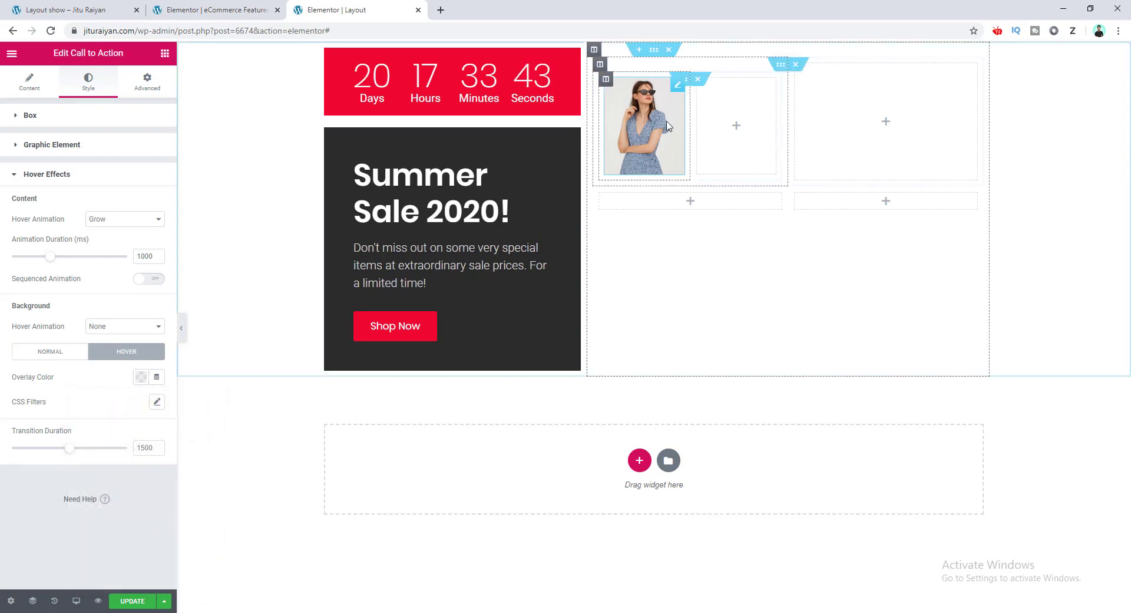
right_click(642, 139)
click(662, 181)
right_click(724, 112)
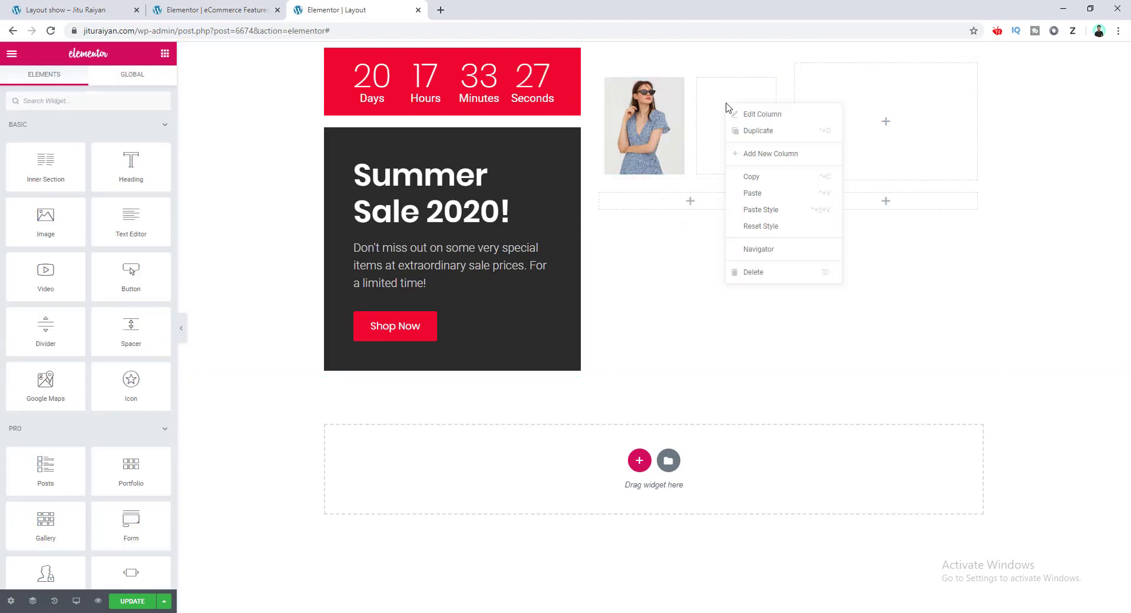
click(743, 194)
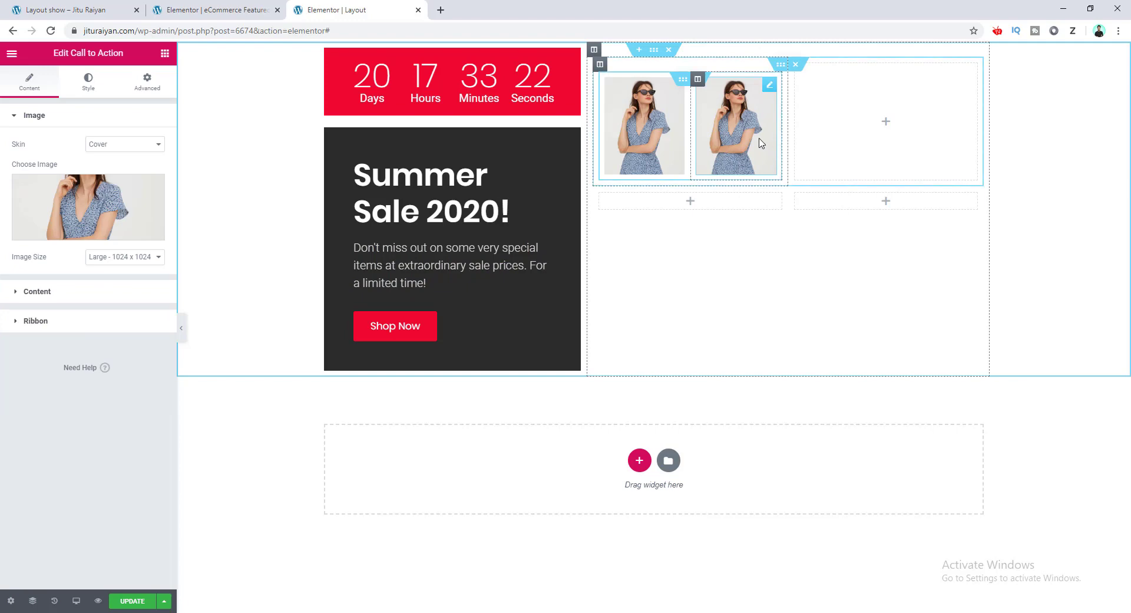
click(54, 219)
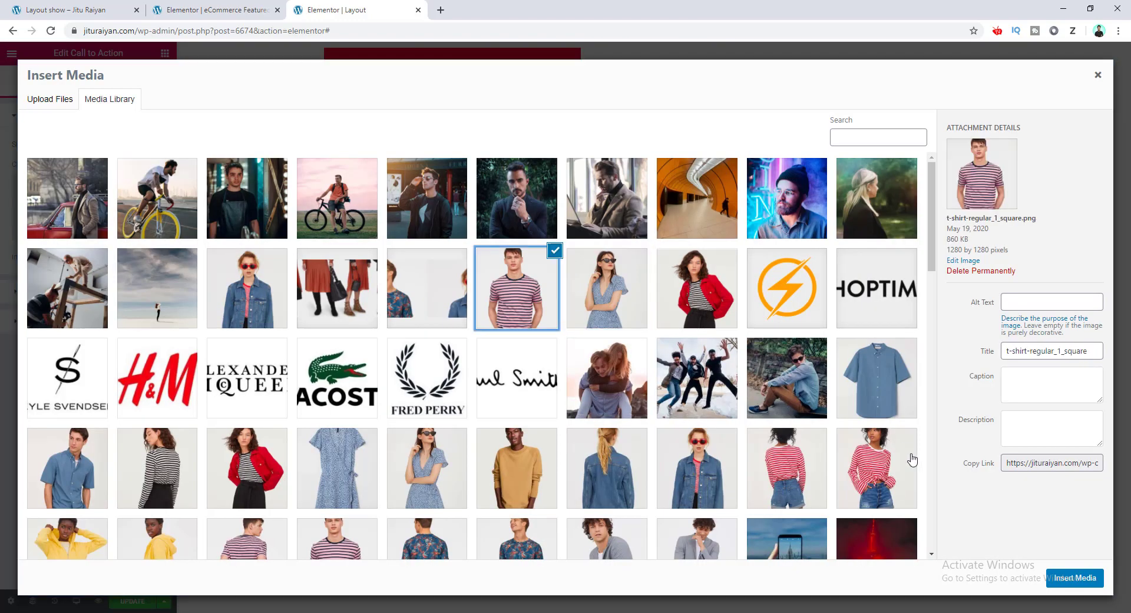
click(1069, 582)
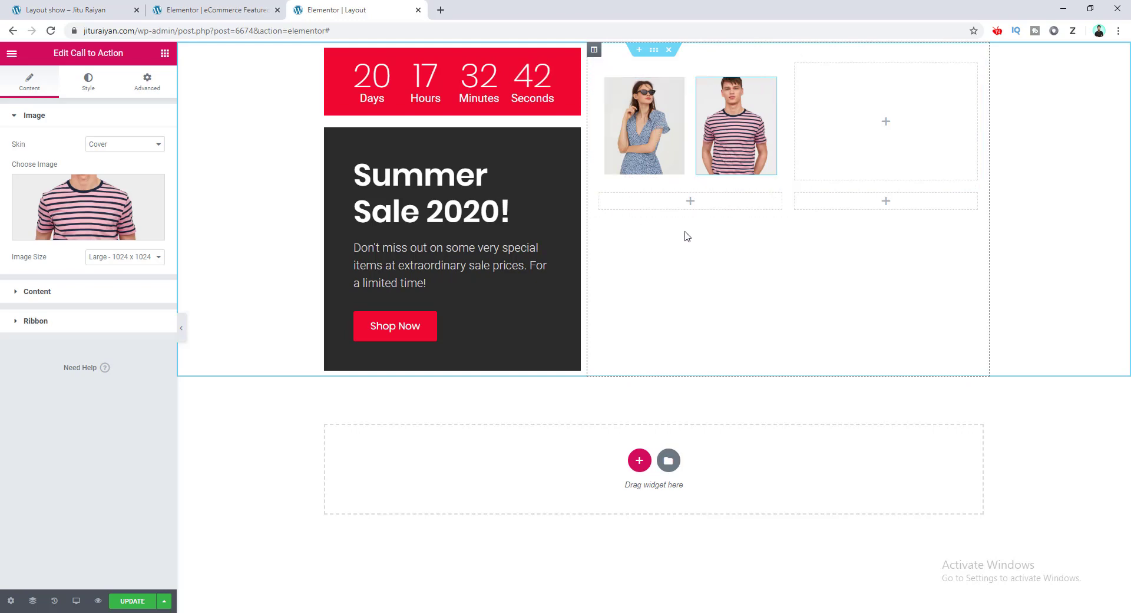
Step: Duplicate the t-shirt tile and move the copy below both top tiles
click(688, 199)
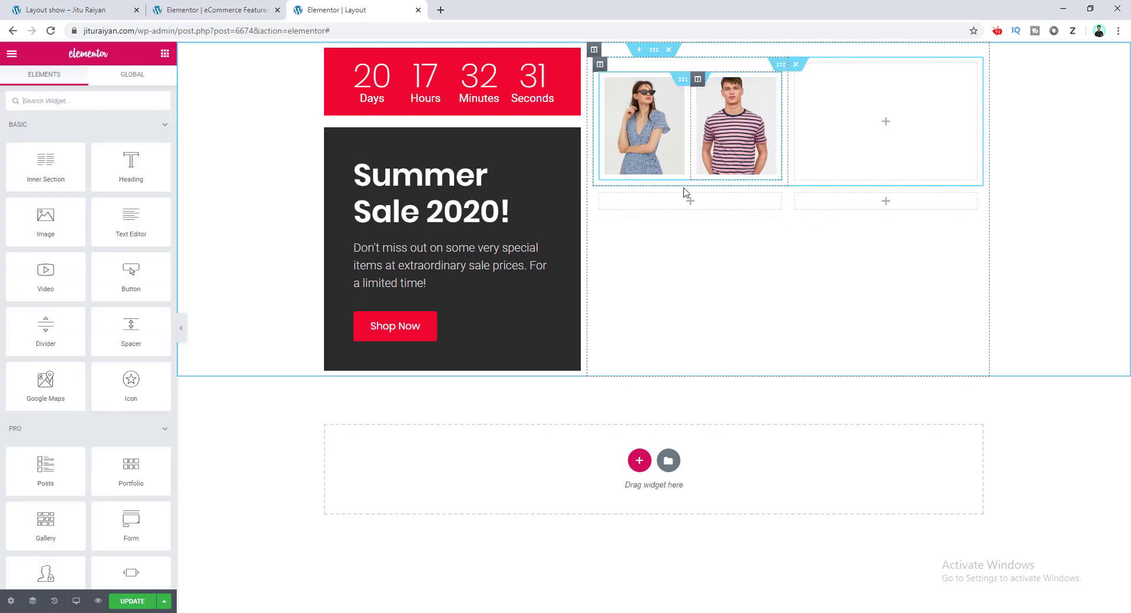
right_click(736, 128)
click(757, 151)
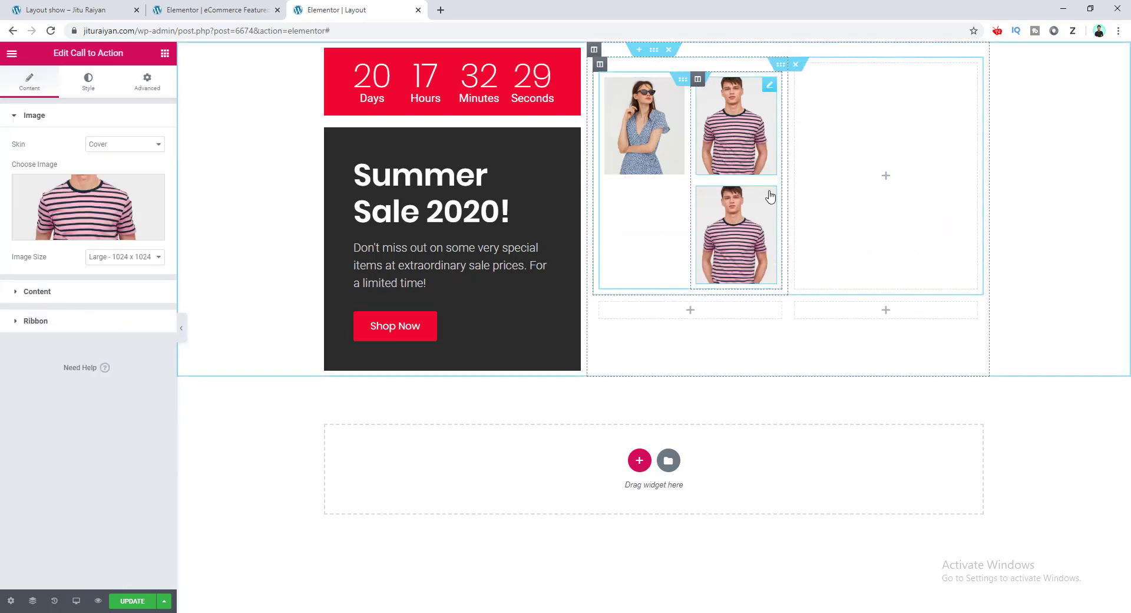
drag(759, 195, 648, 182)
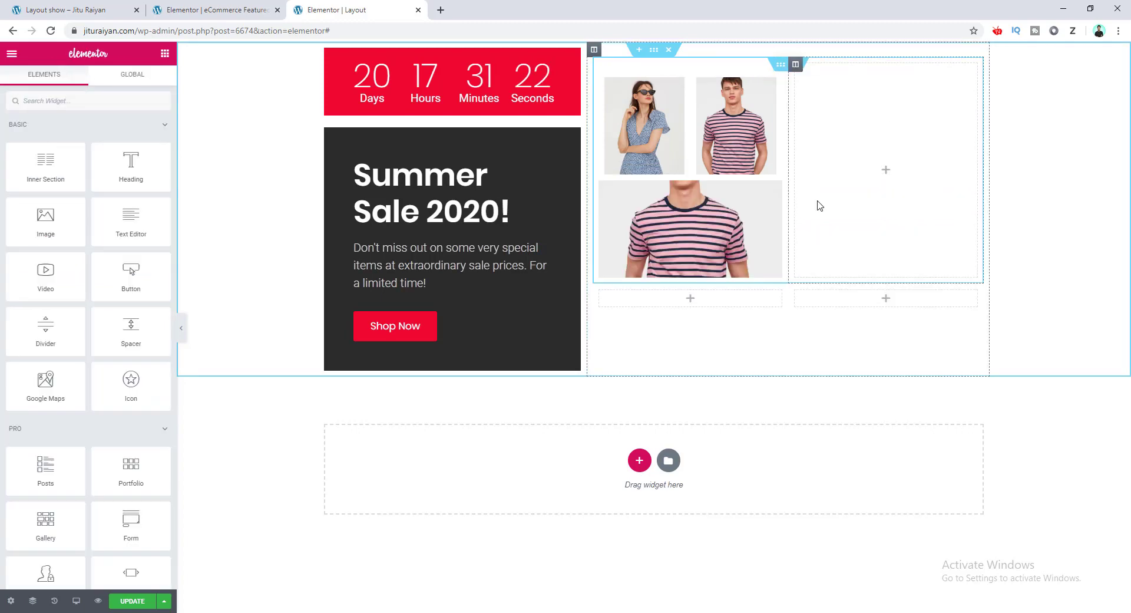
Step: Paste copies of the t-shirt tile into the right, lower-left and lower-right columns
right_click(732, 125)
click(759, 177)
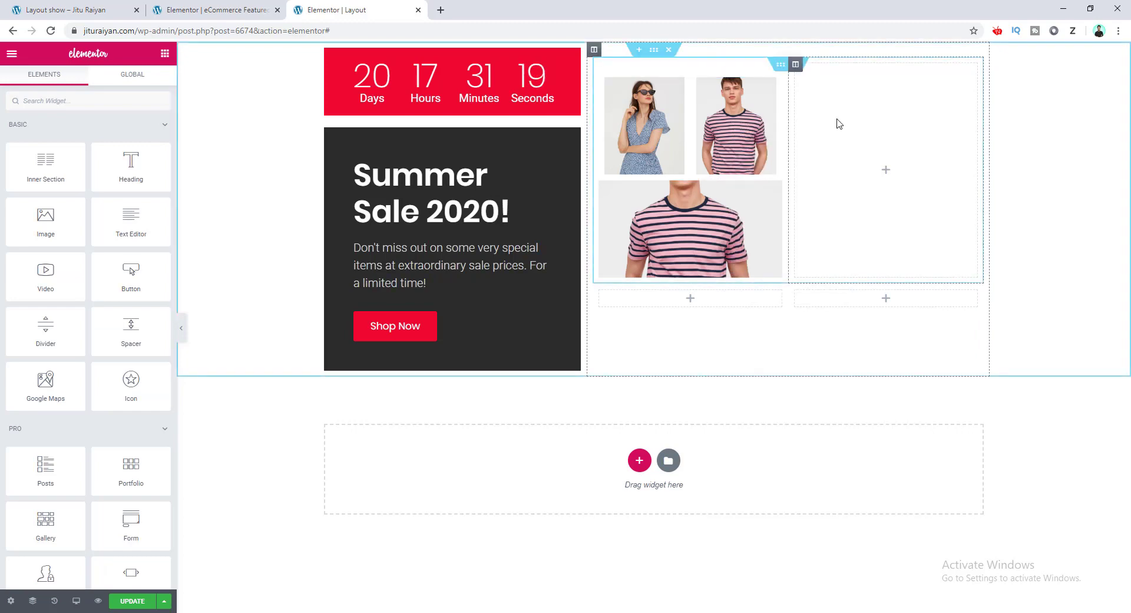
right_click(839, 123)
click(875, 209)
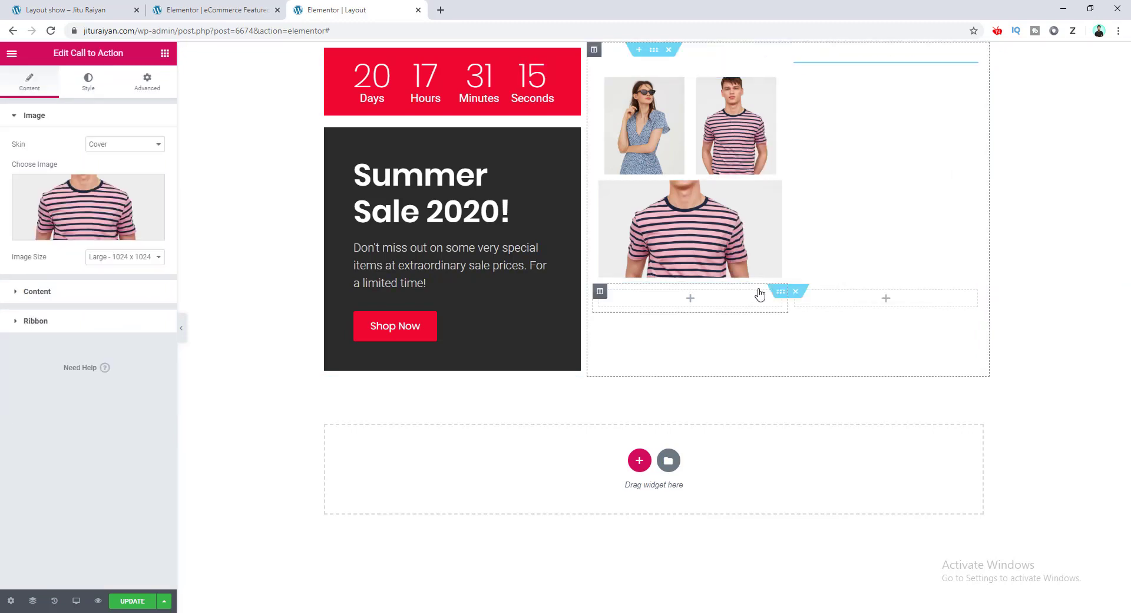
right_click(696, 298)
click(747, 385)
right_click(842, 308)
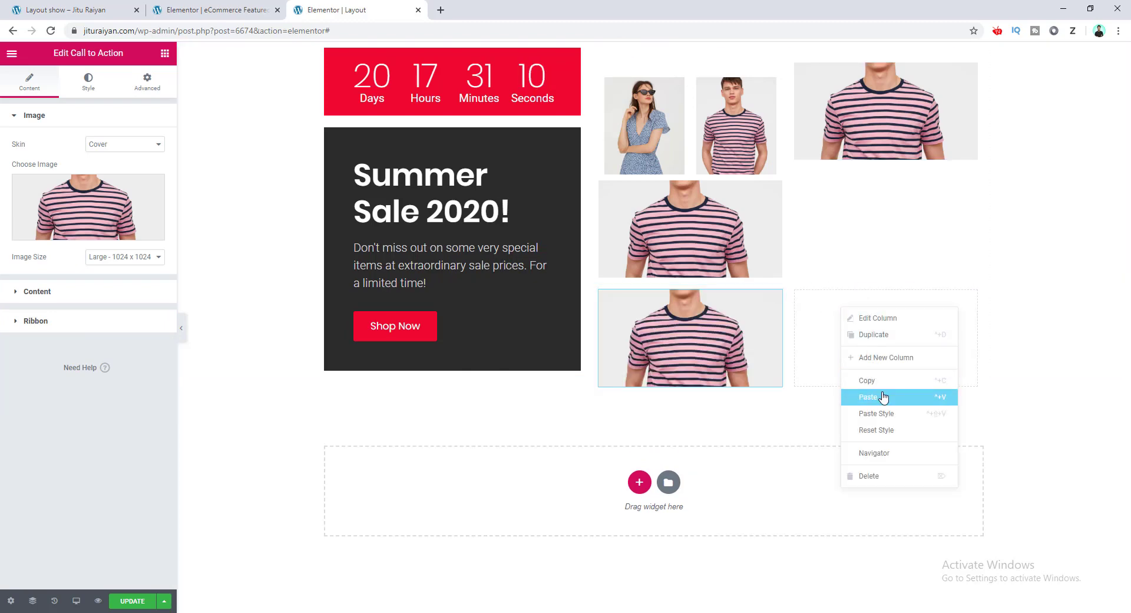
click(883, 397)
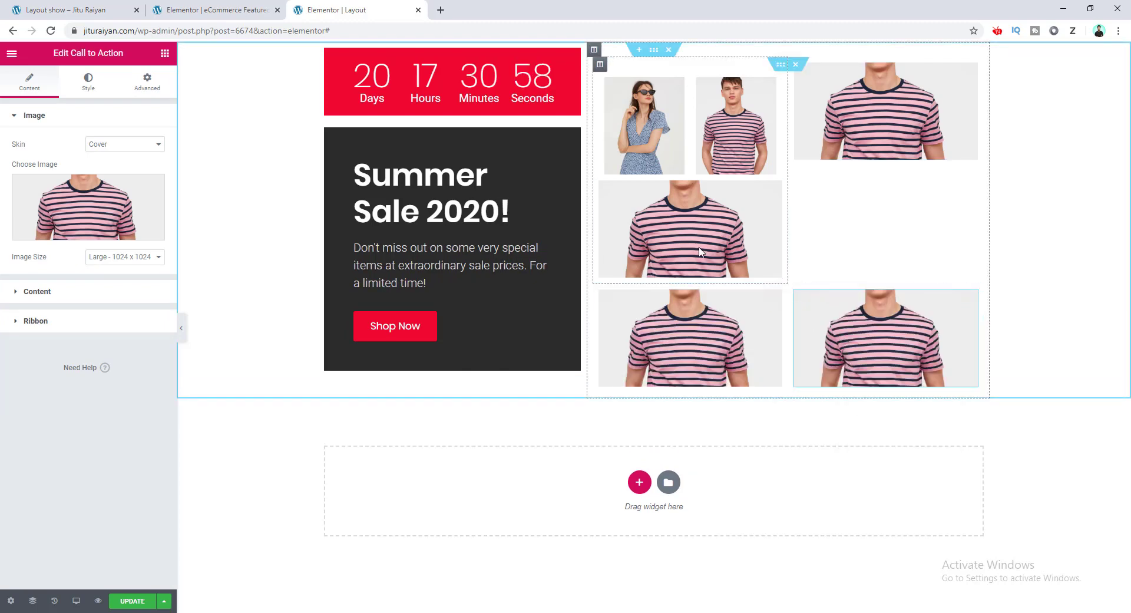
Step: Replace the copied tiles' images with the red jacket, grey jacket, pleated skirts and denim jacket photos
click(695, 285)
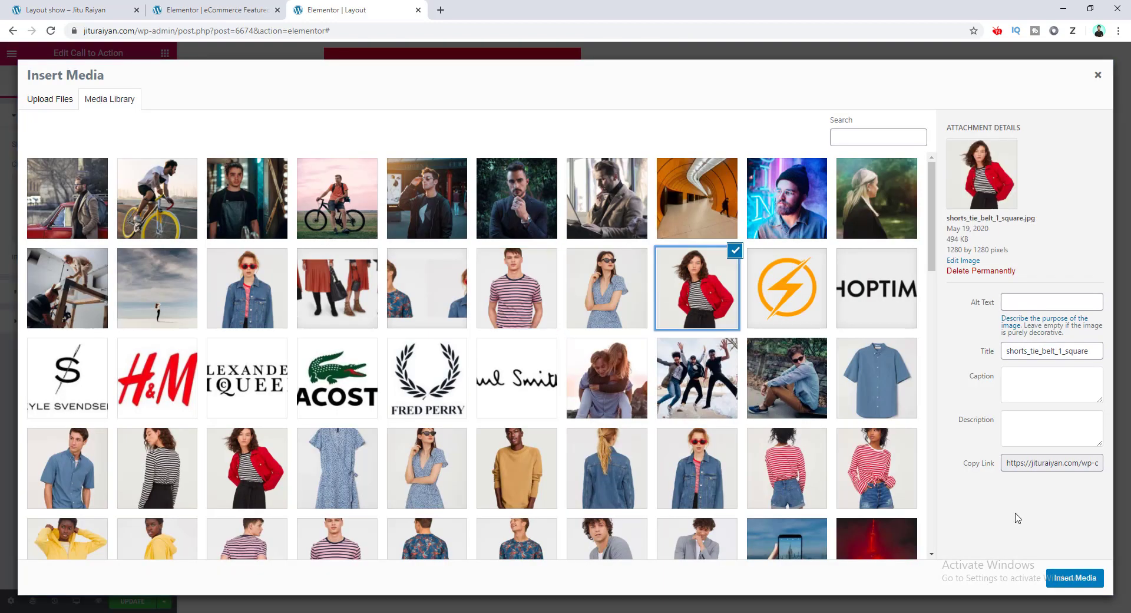
click(1081, 576)
click(513, 286)
click(1082, 576)
click(88, 206)
click(336, 285)
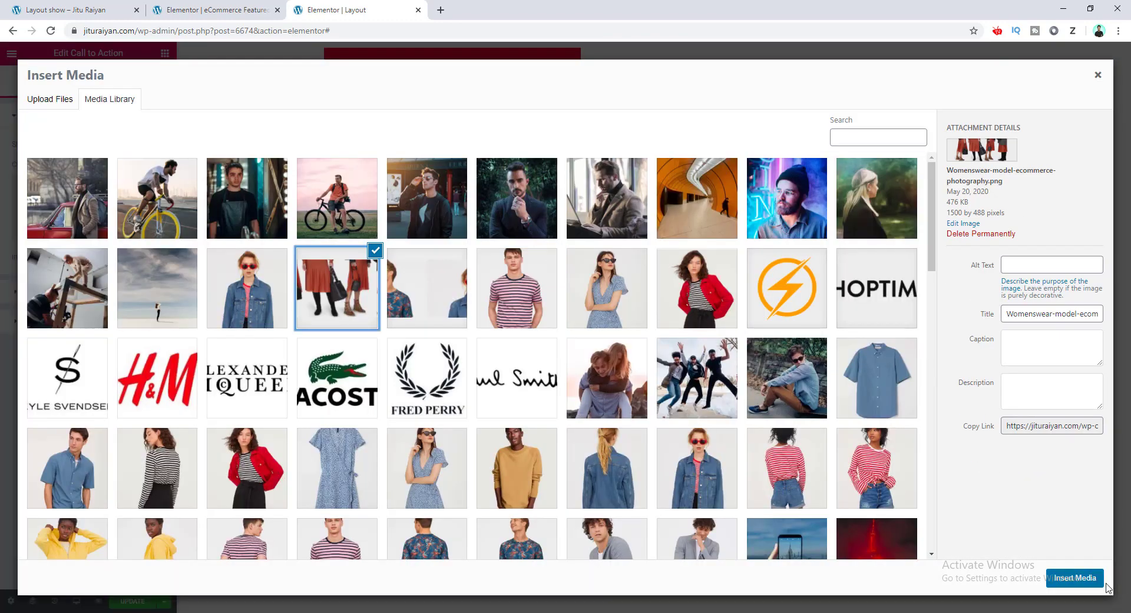
click(1082, 576)
click(885, 338)
click(88, 206)
click(518, 285)
click(1081, 576)
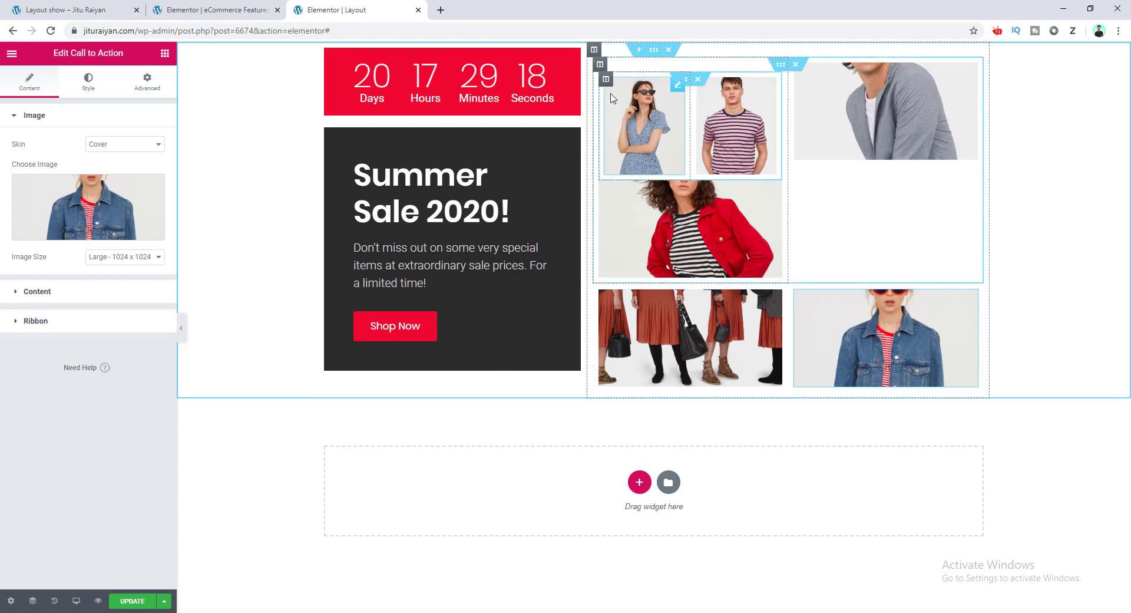
click(601, 65)
Step: Set the padding of the column holding the two top images to 0
click(606, 79)
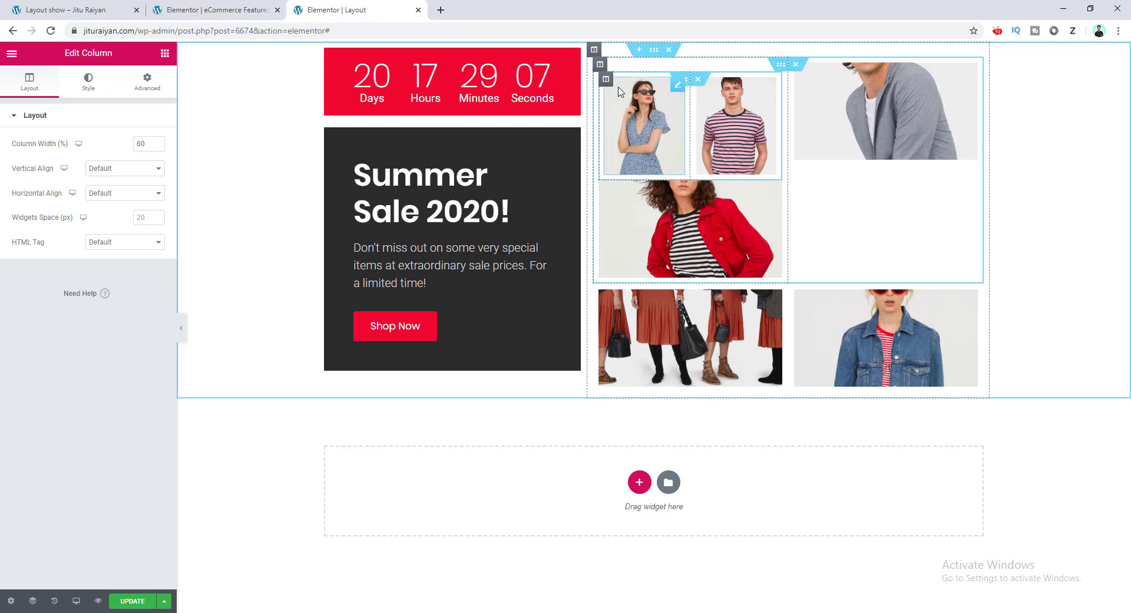
click(149, 81)
key(ctrl+z)
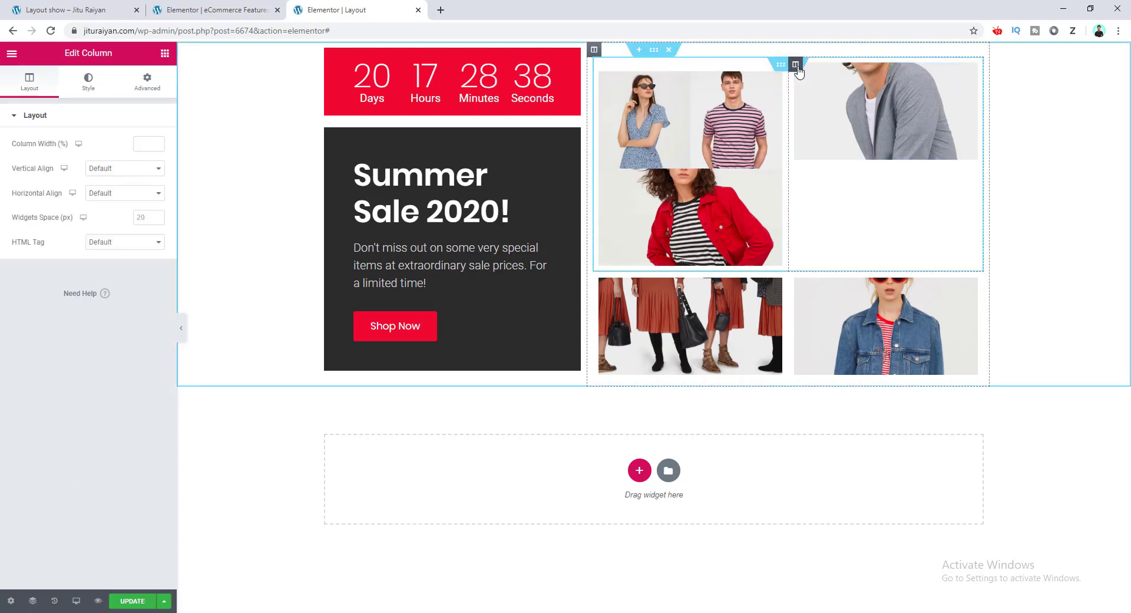
click(110, 220)
key(ctrl+z)
key(ctrl+z)
key(ctrl+z)
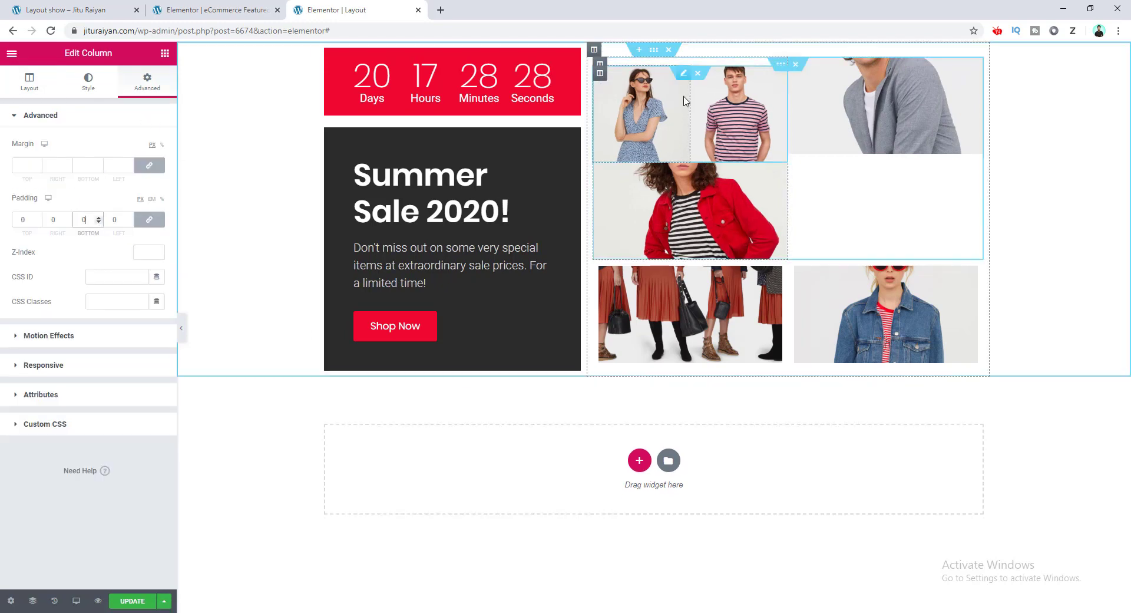
key(ctrl+shift+z)
key(ctrl+shift+z)
key(ctrl+shift+z)
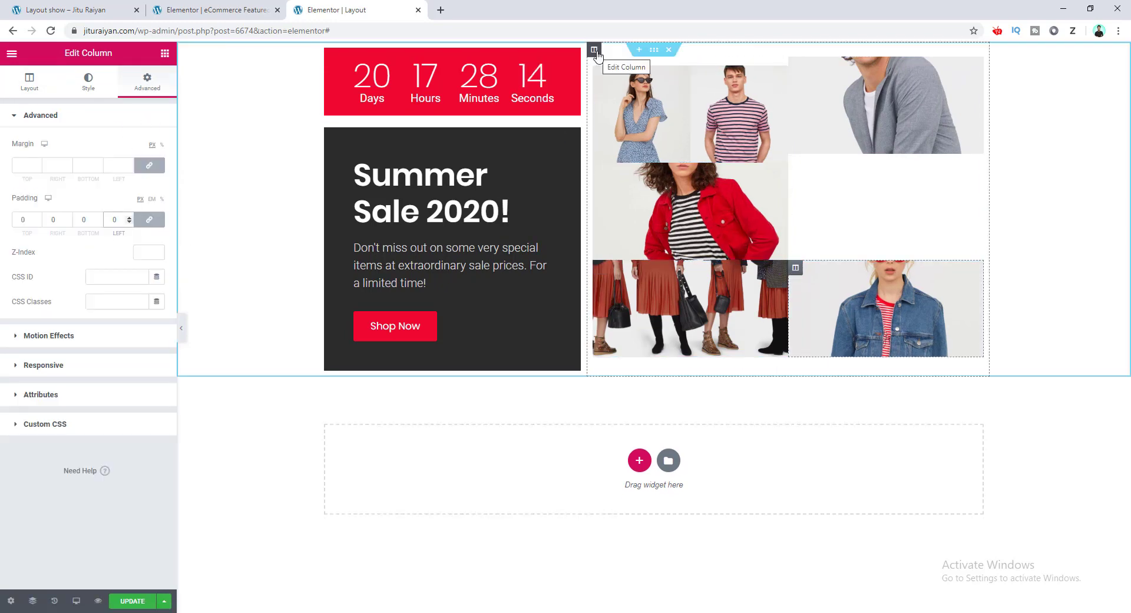
key(ctrl+z)
click(156, 83)
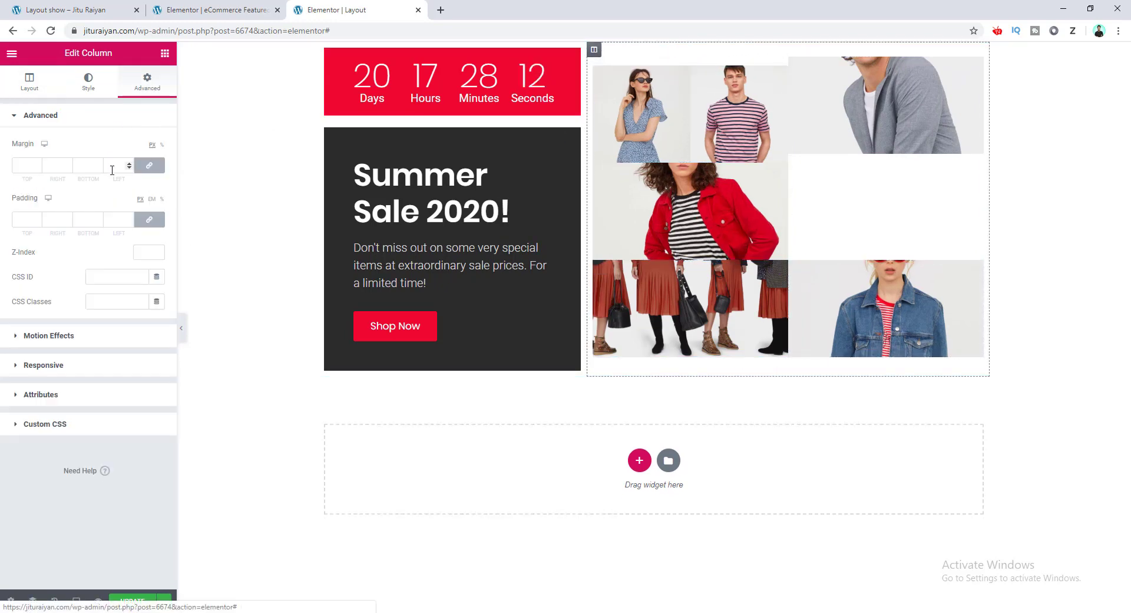
key(ctrl+shift+z)
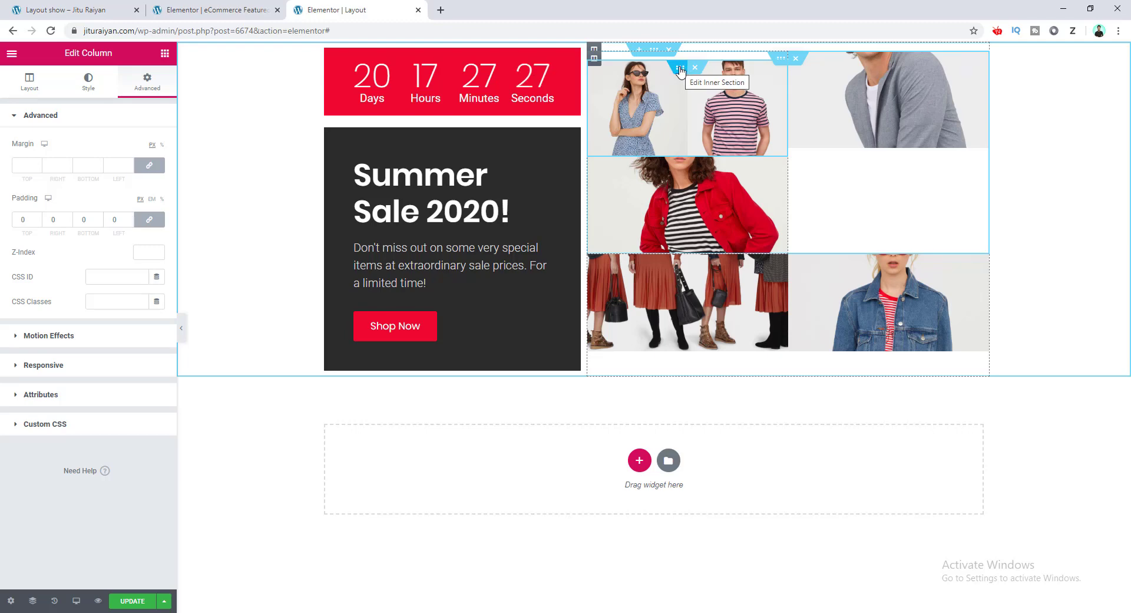
Step: Set the inner section's margins to 0
click(681, 69)
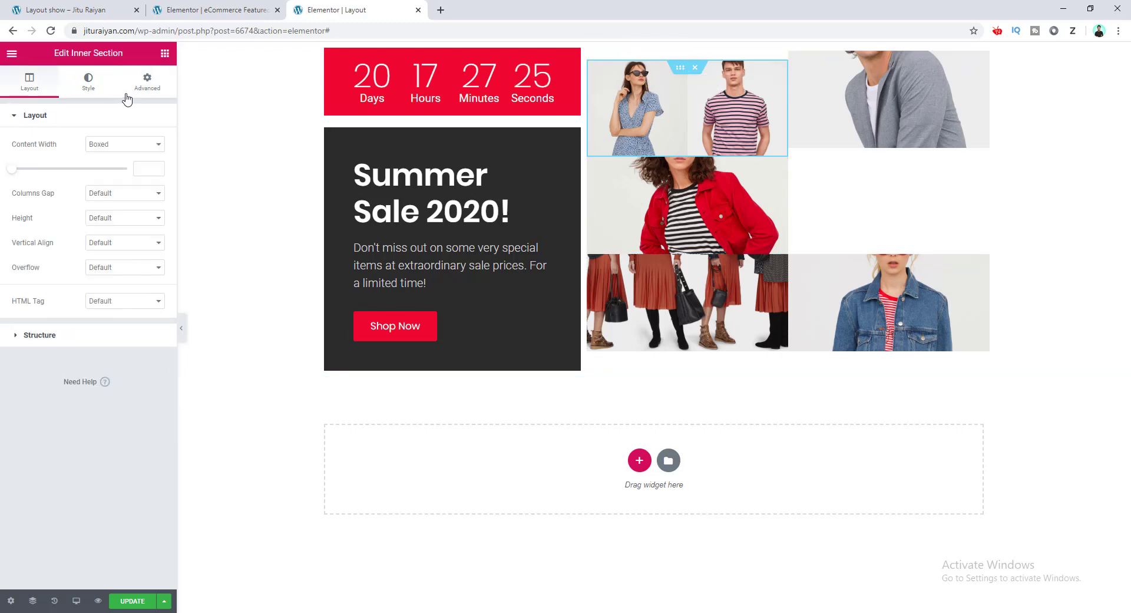
click(146, 90)
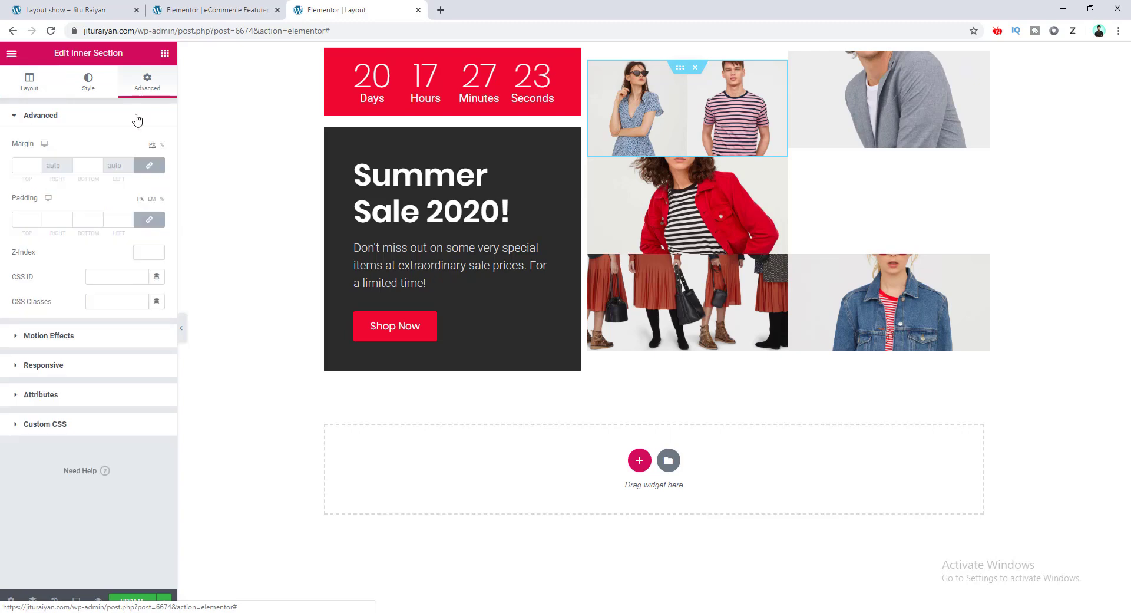
click(78, 164)
text(0)
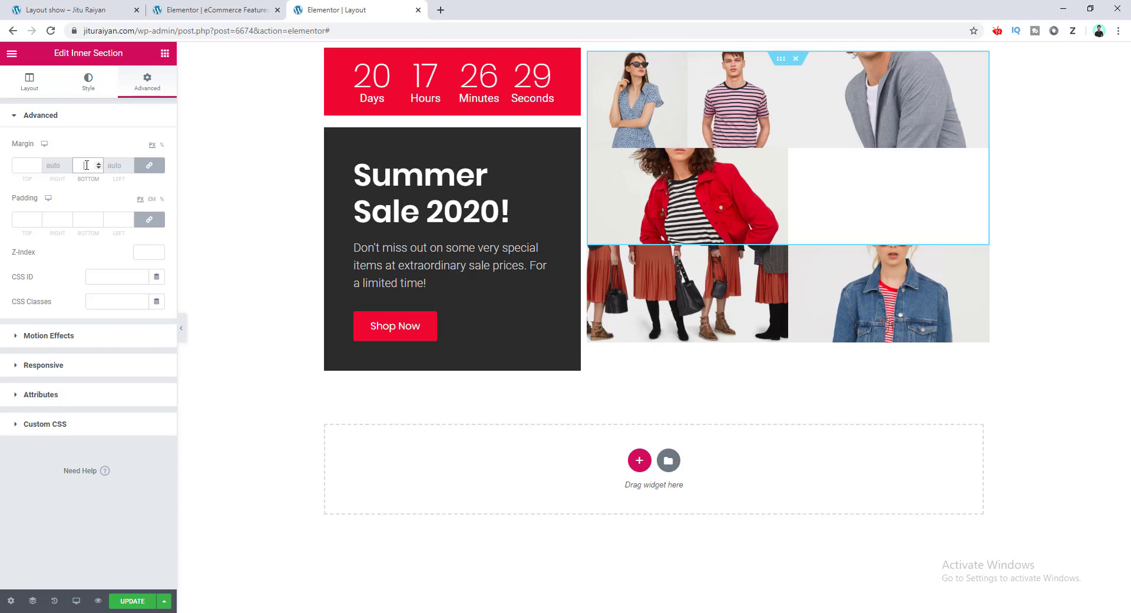
text(0)
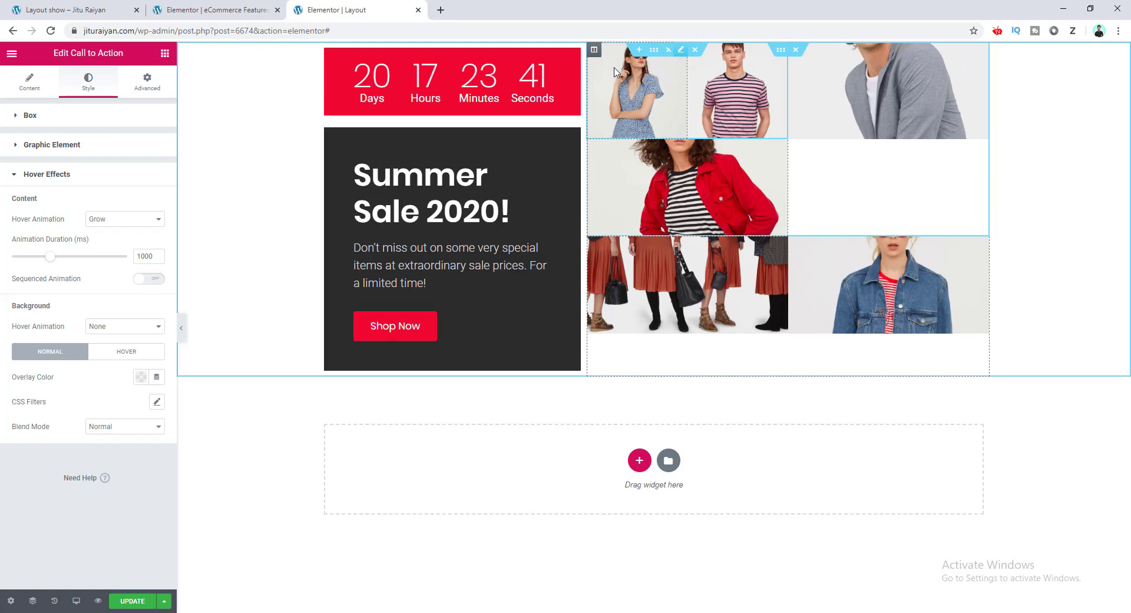
Step: Open the Navigator and select an image column and then the grey-jacket tile in its tree
right_click(595, 54)
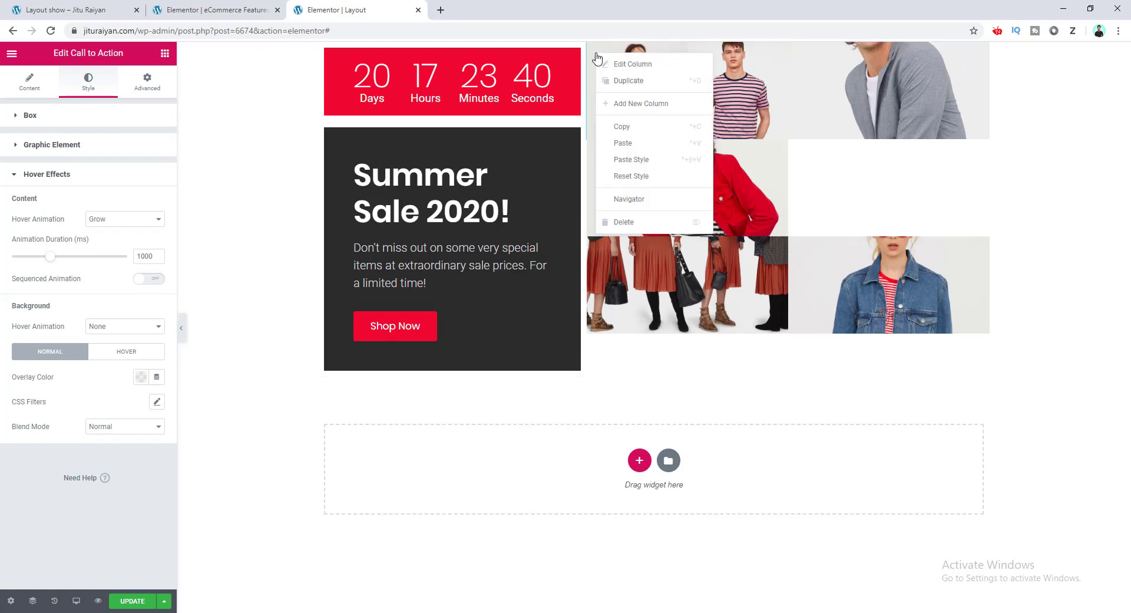
click(650, 203)
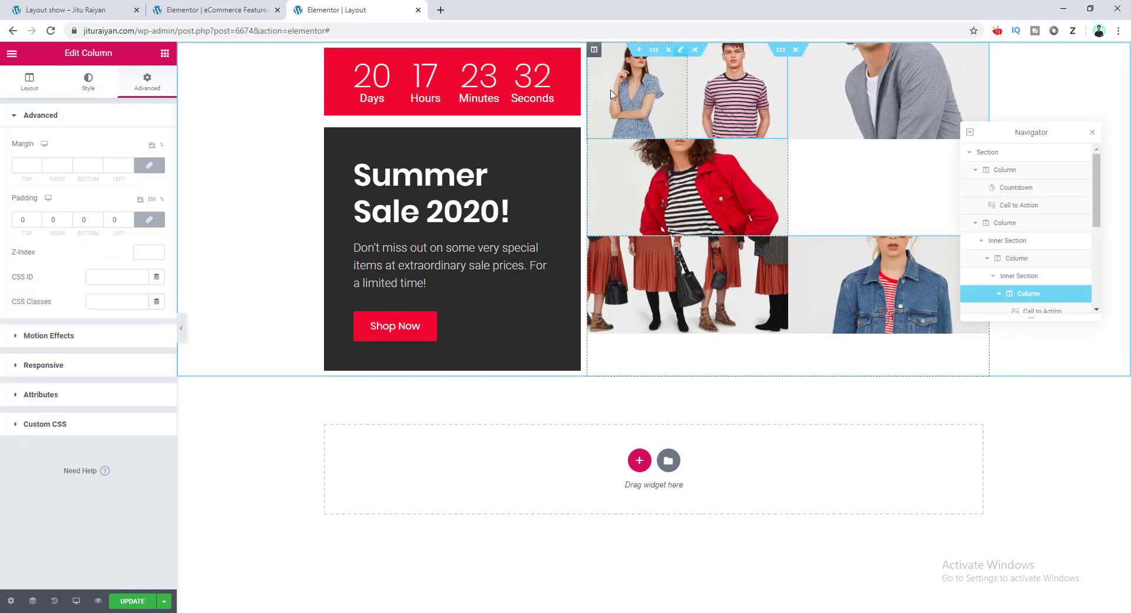
scroll(1038, 248, down, 2)
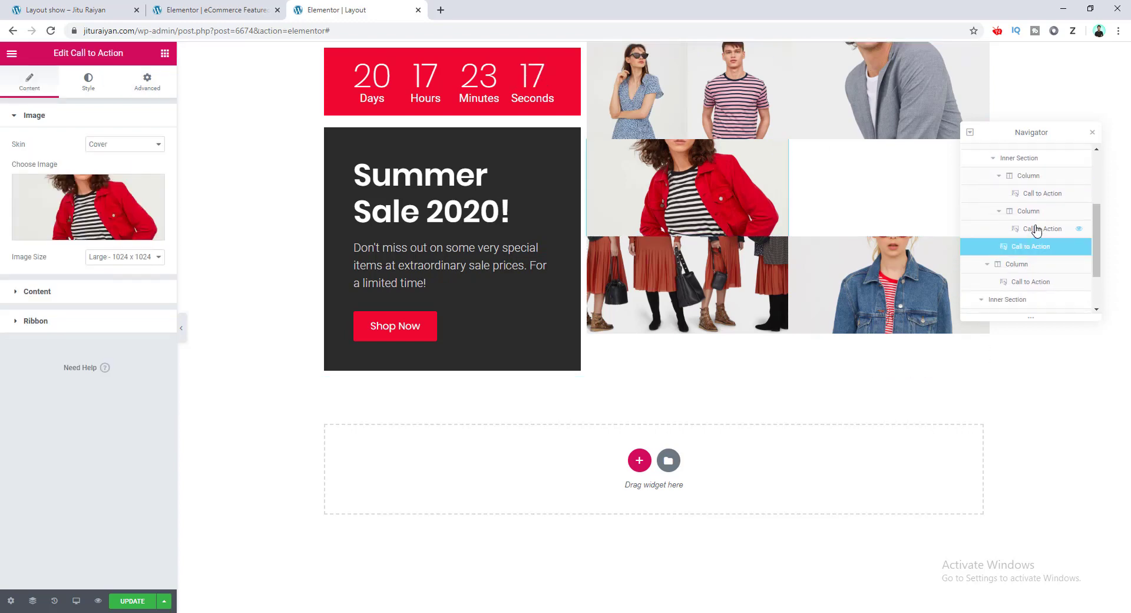
scroll(1035, 227, up, 2)
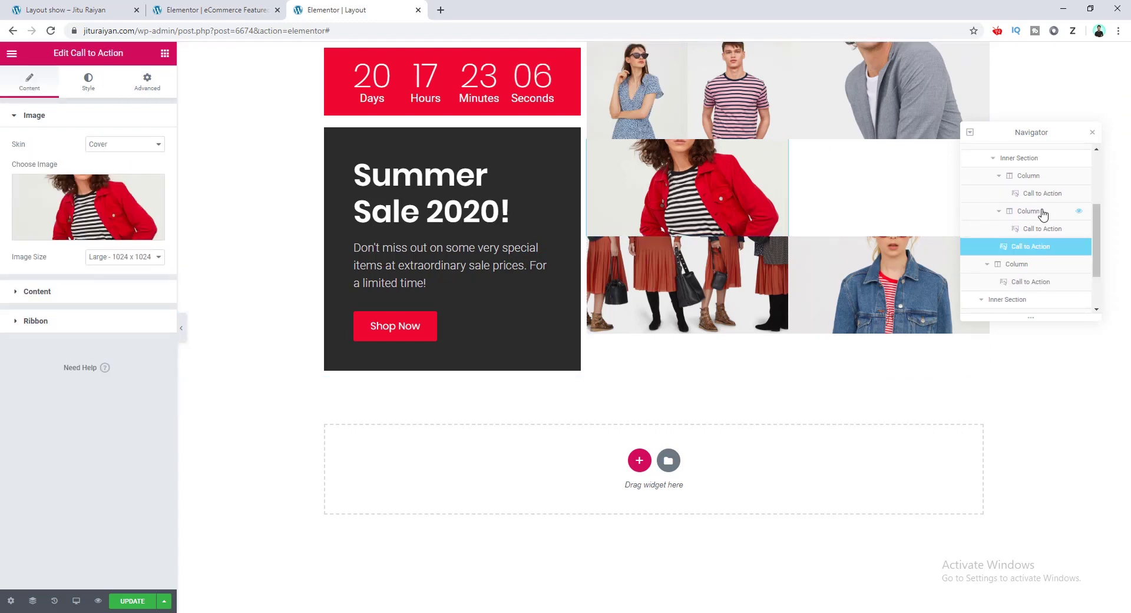
click(1043, 213)
scroll(1043, 214, up, 2)
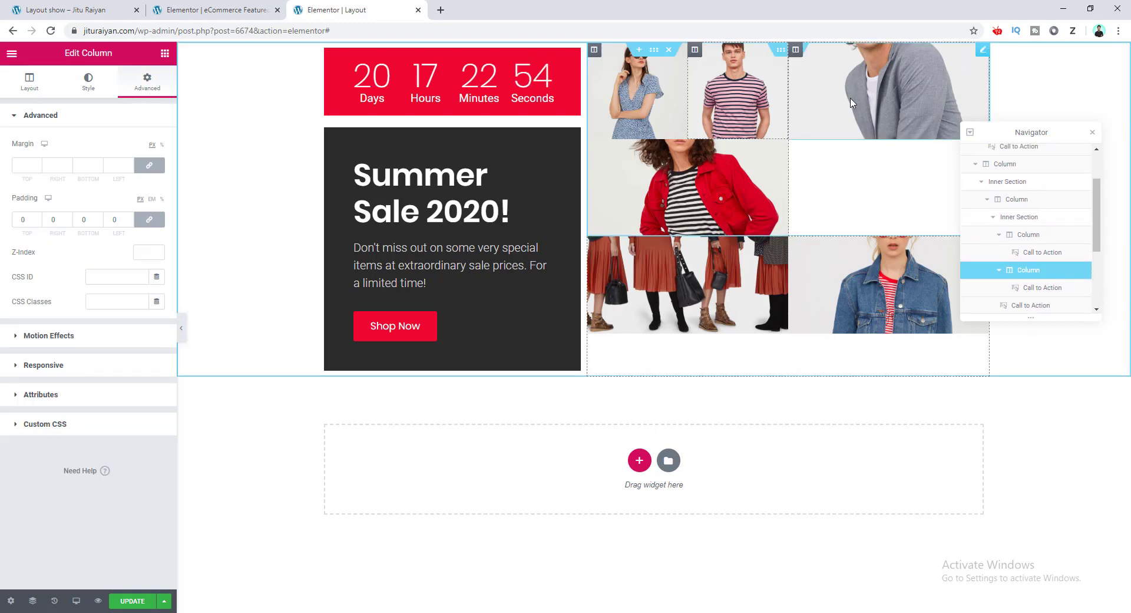
click(850, 103)
scroll(1054, 238, down, 1)
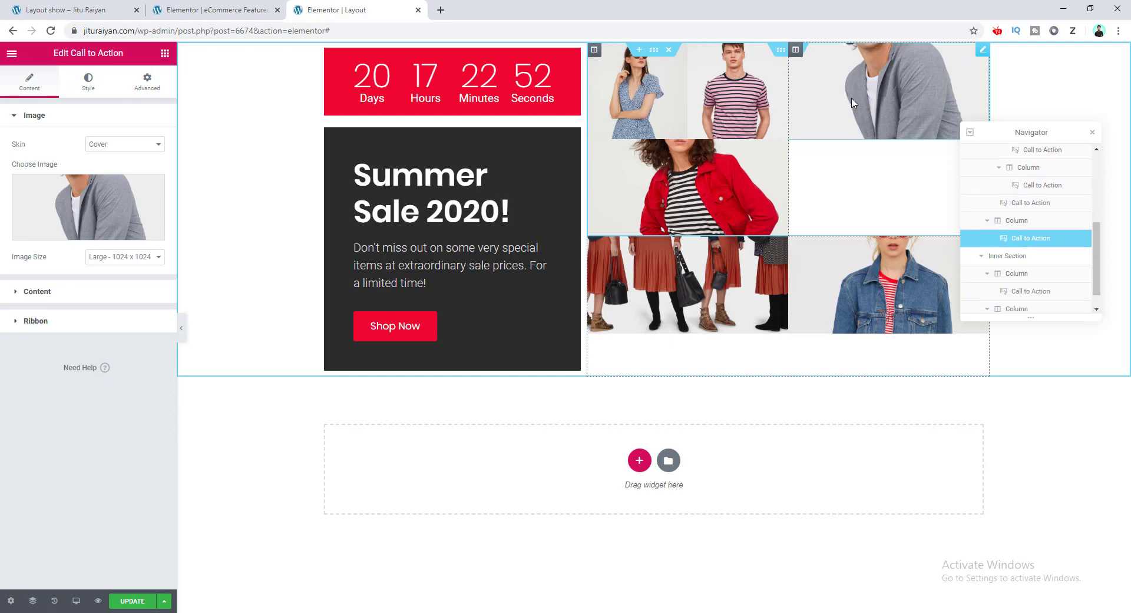
scroll(1060, 236, up, 3)
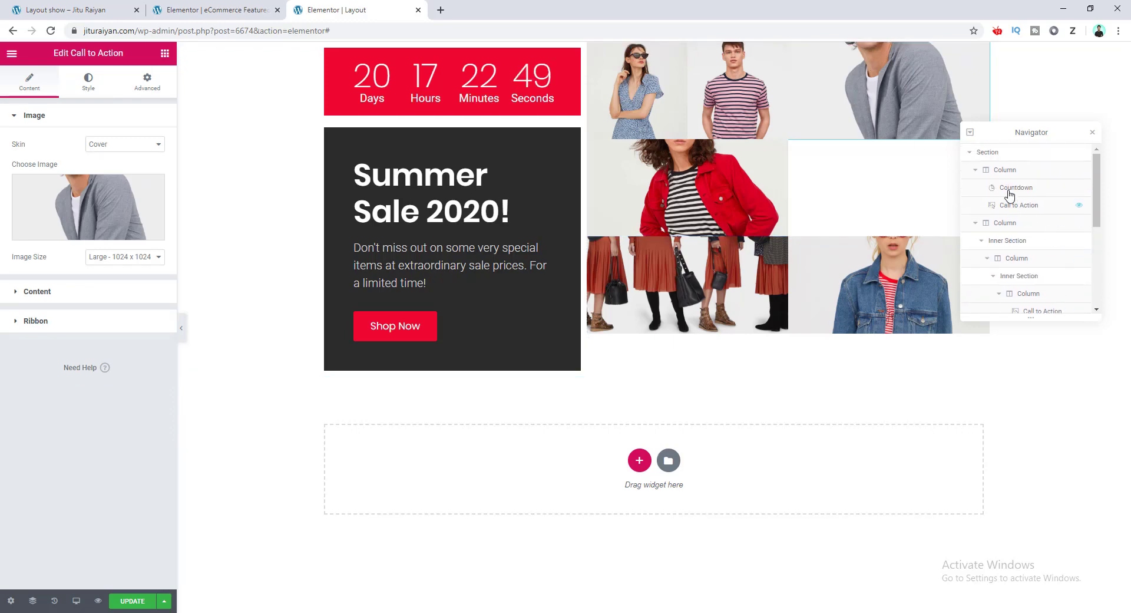
Step: Give the outer Summer Sale section a 140 px top margin
click(1013, 153)
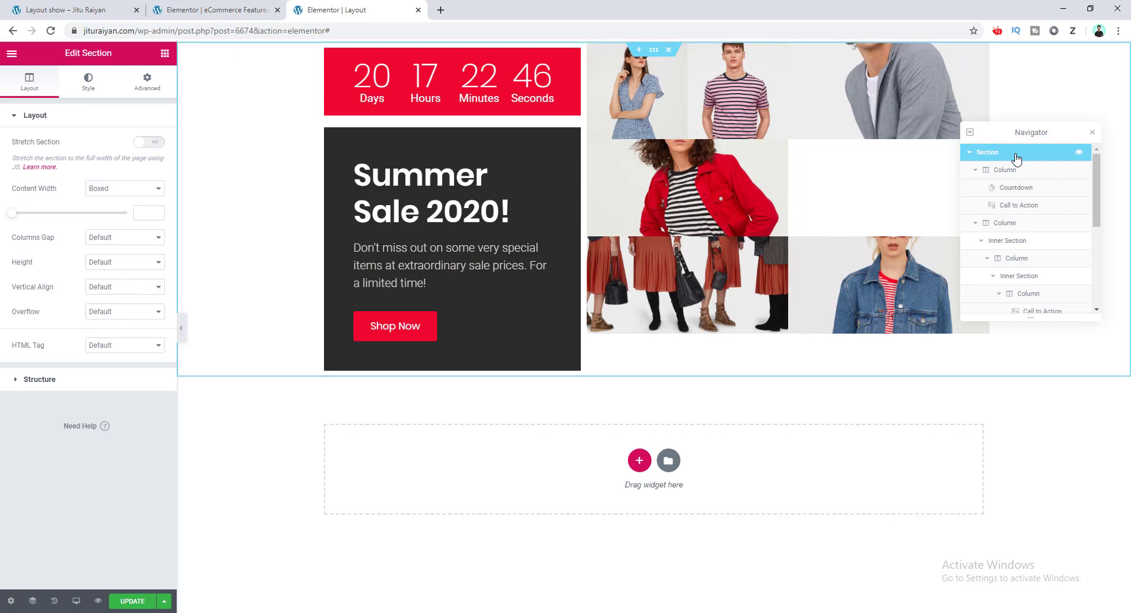
click(146, 88)
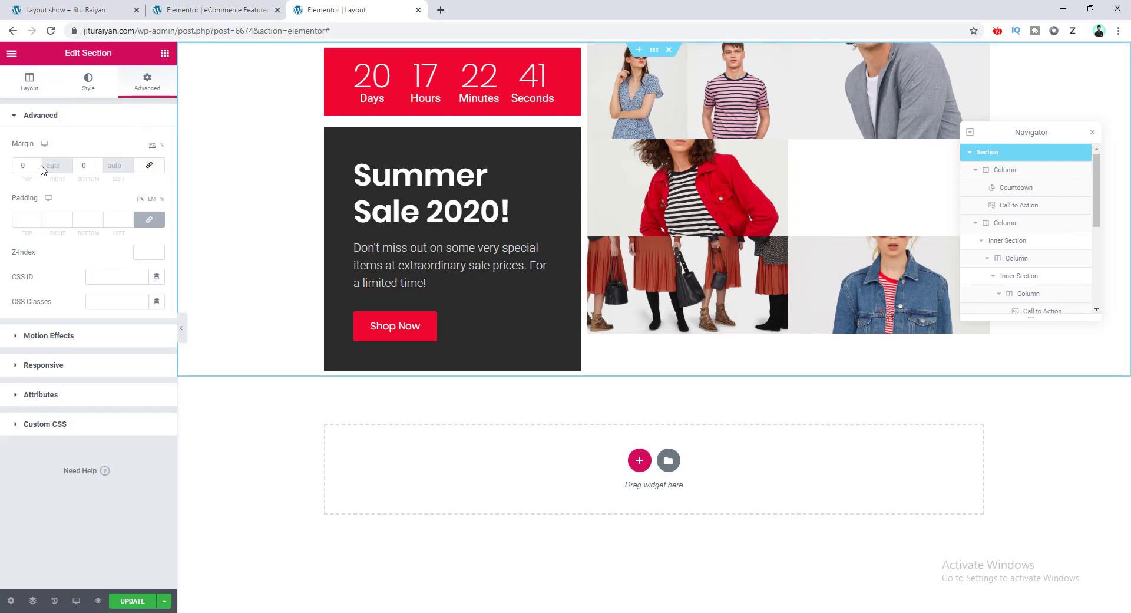
text(140)
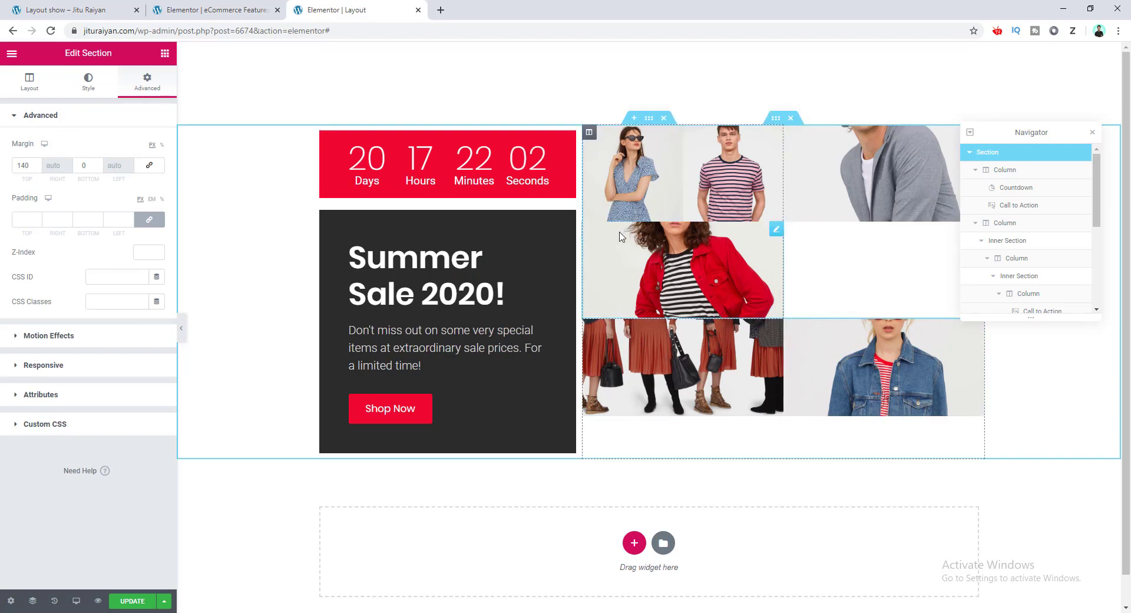
click(634, 168)
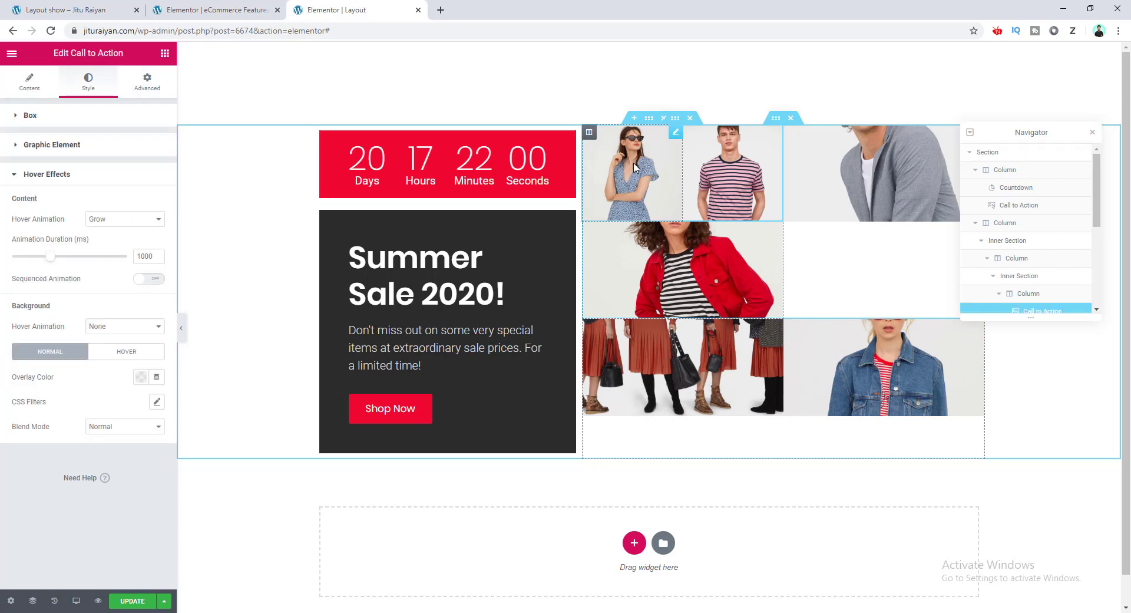
Step: Set the blue-dress tile's padding to 2
click(139, 87)
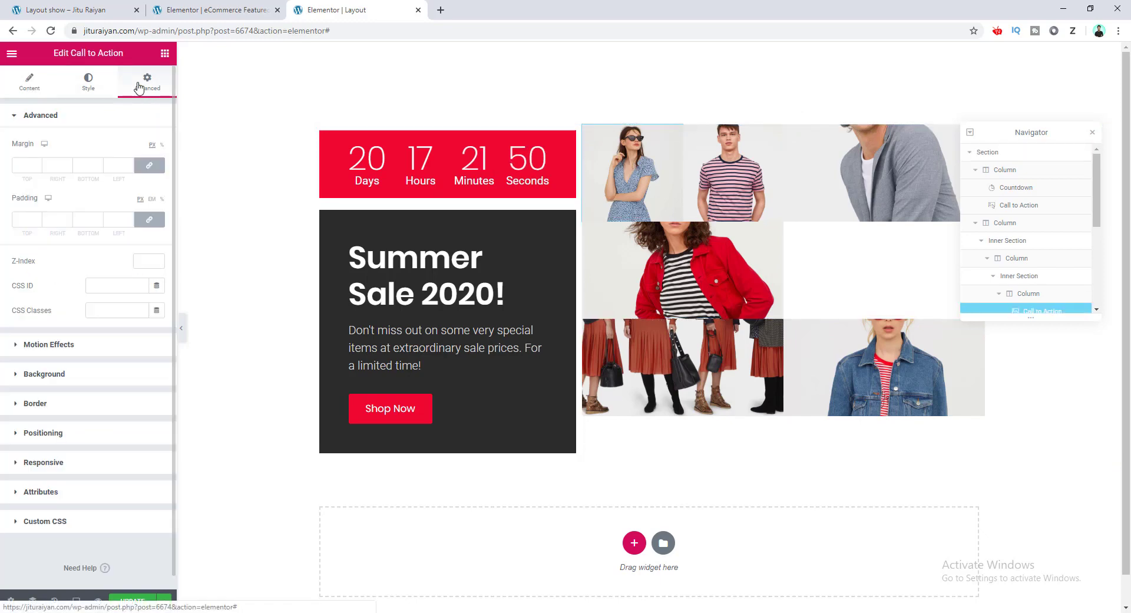
click(53, 216)
text(2)
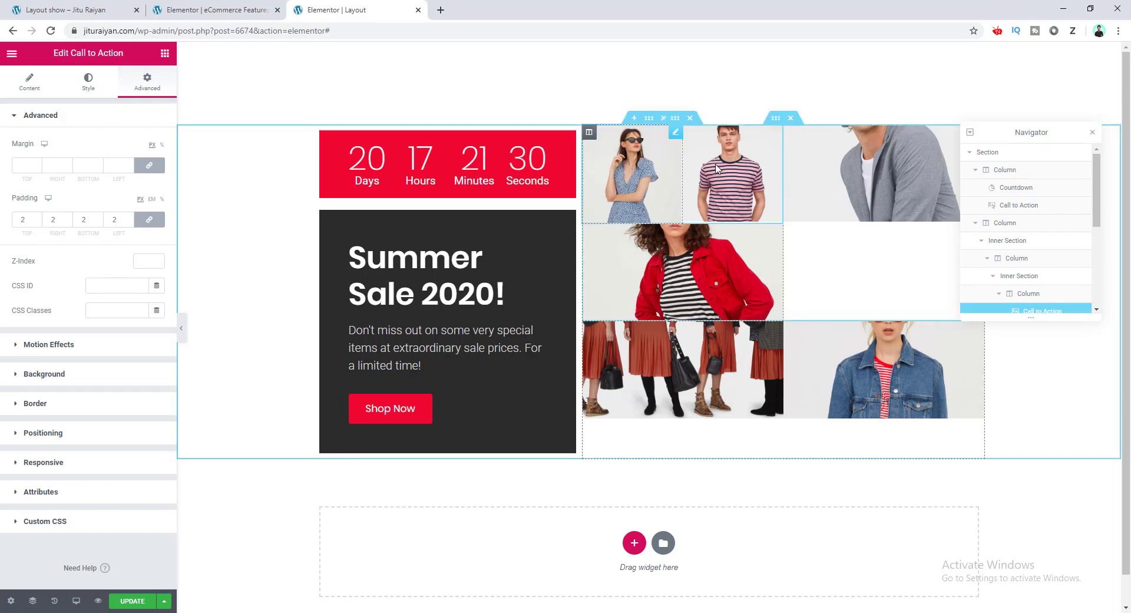
Step: Copy the blue-dress tile's style and paste it onto the striped-shirt, red-jacket, skirts and jeans tiles
right_click(644, 173)
click(673, 223)
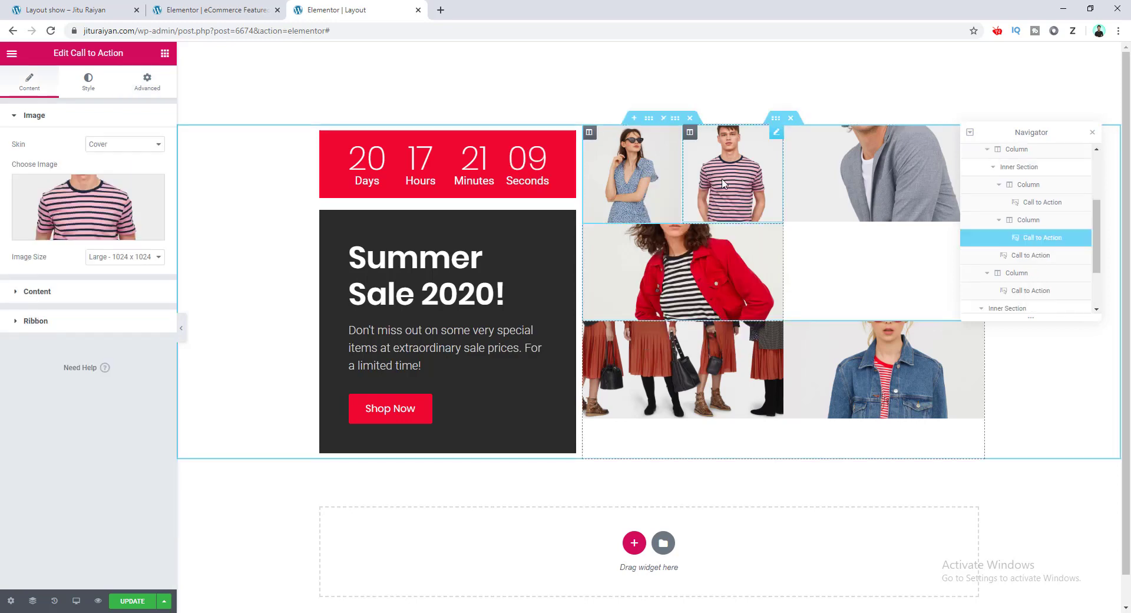
right_click(723, 183)
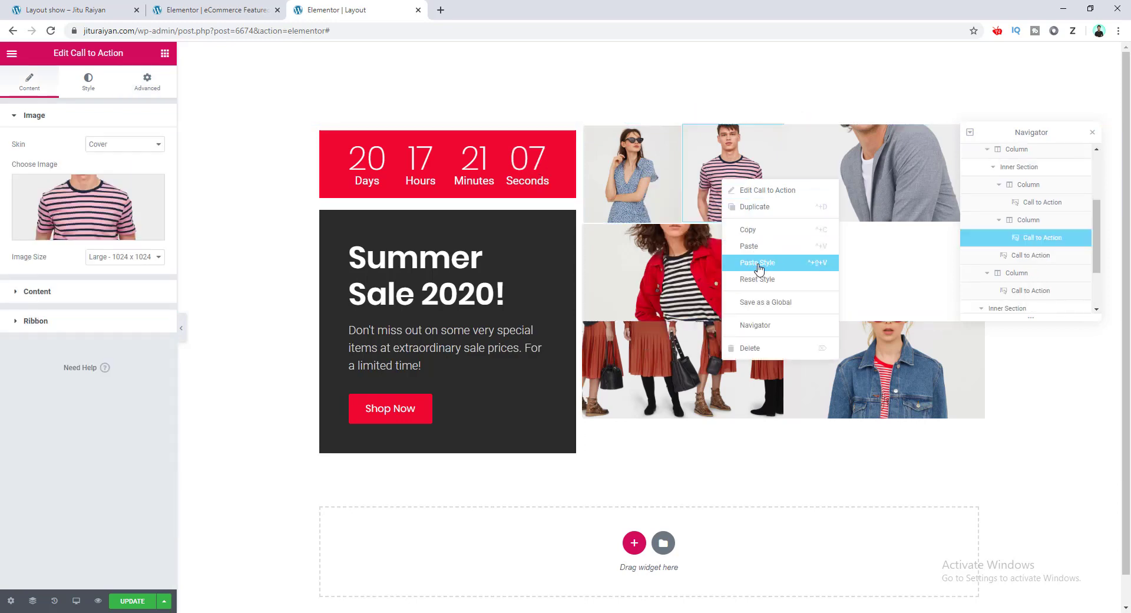
click(777, 262)
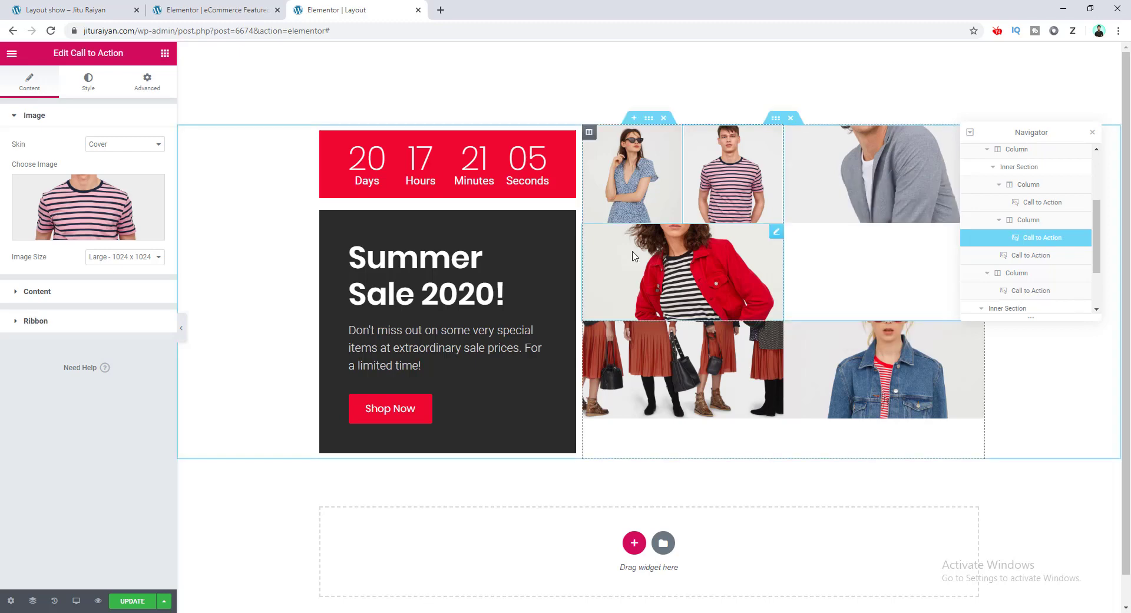
right_click(632, 254)
click(688, 337)
right_click(696, 339)
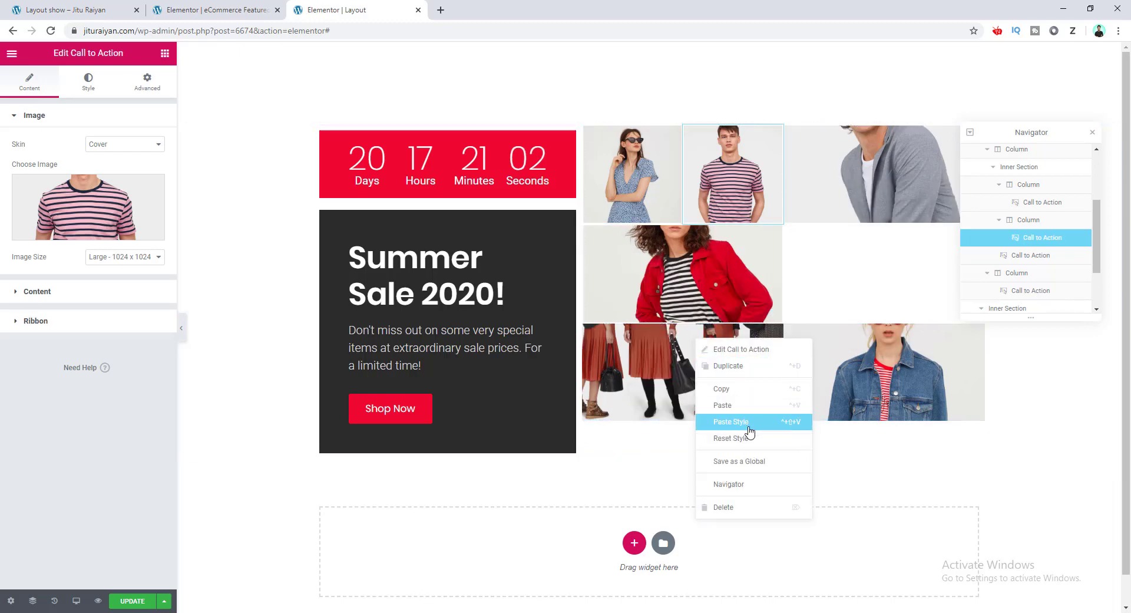
click(752, 420)
right_click(843, 386)
click(877, 465)
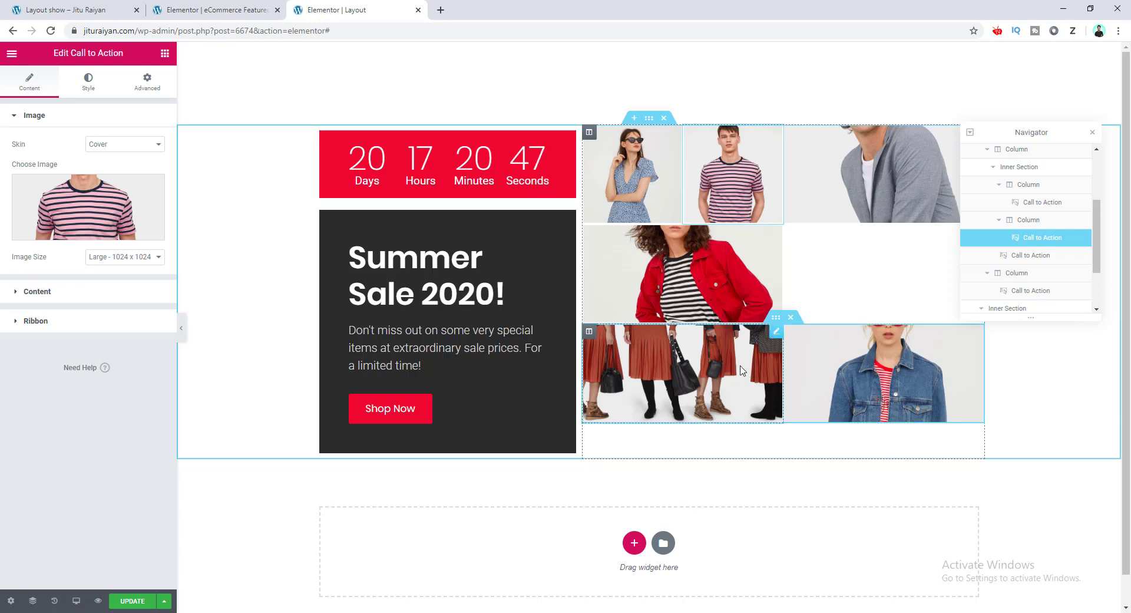
Step: Set the red-jacket tile's box height to 315
click(88, 82)
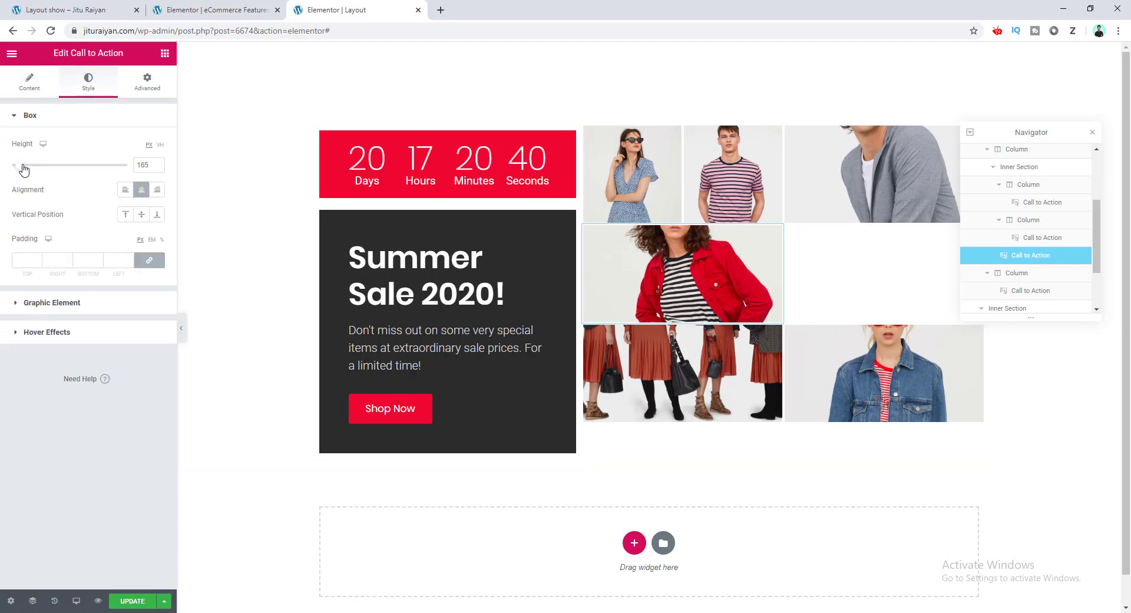
drag(32, 170, 38, 166)
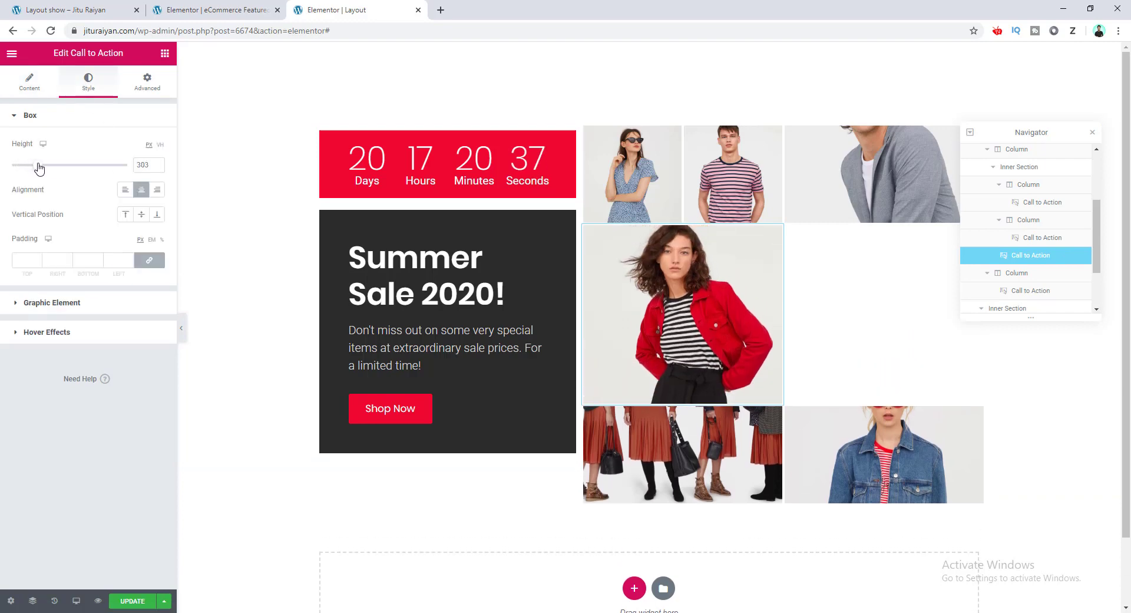
double_click(141, 165)
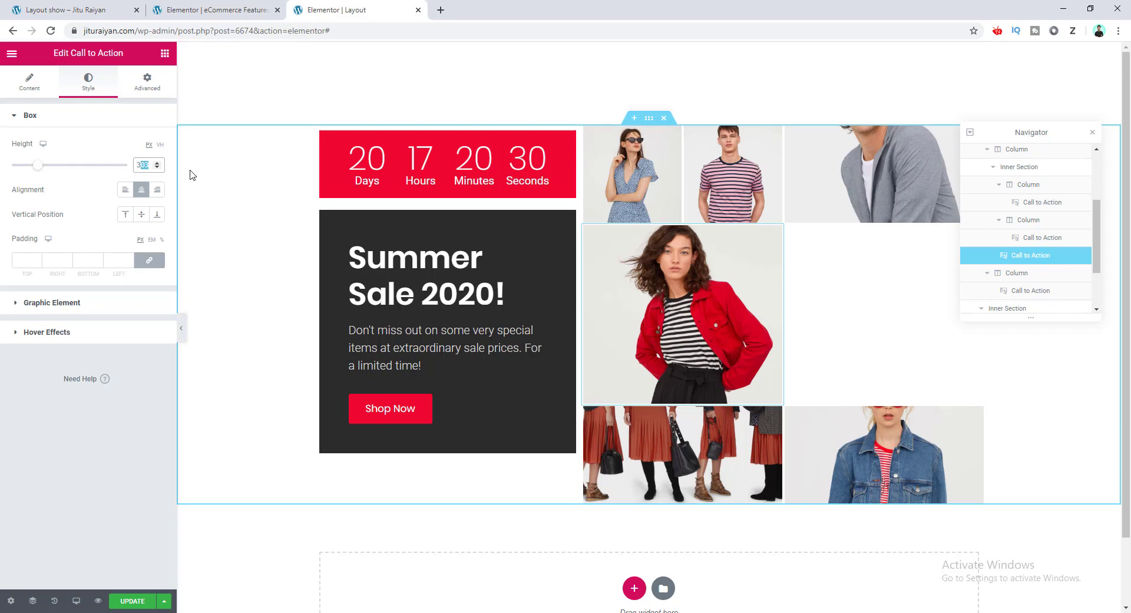
text(315)
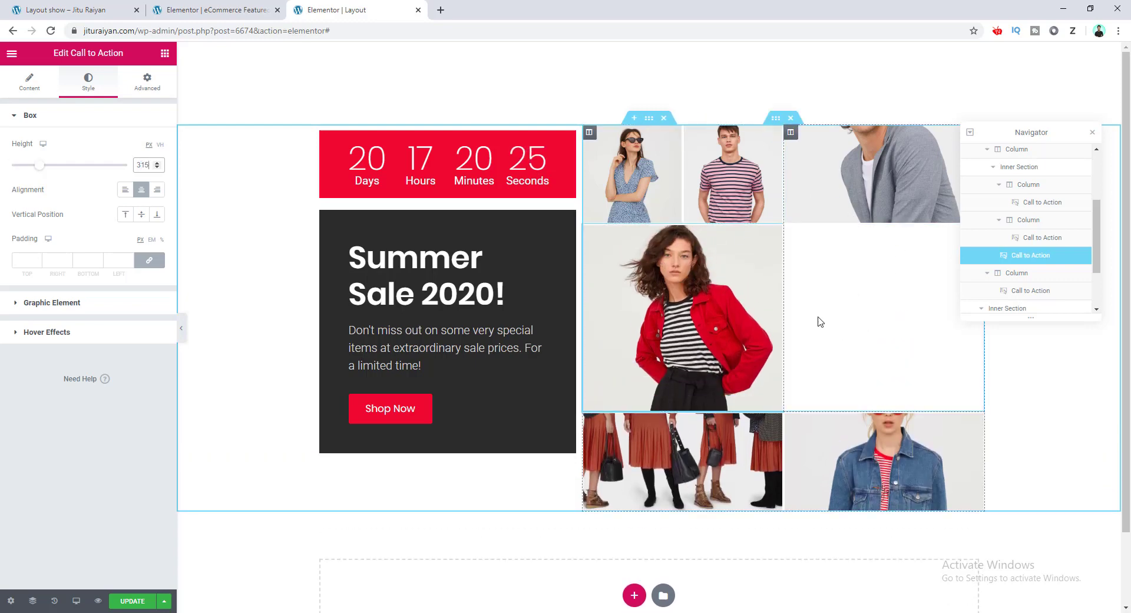
Step: Stretch the grey-jacket tile to 484 px tall and widen the skirts tile in the bottom row
click(807, 180)
click(88, 81)
drag(22, 167, 61, 165)
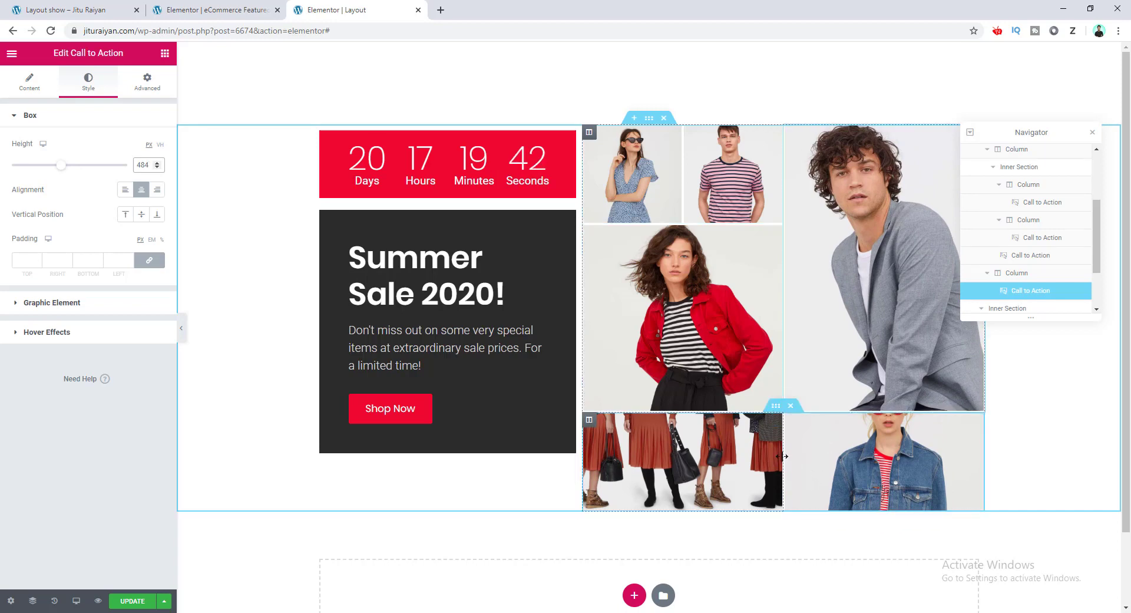
drag(783, 455, 851, 453)
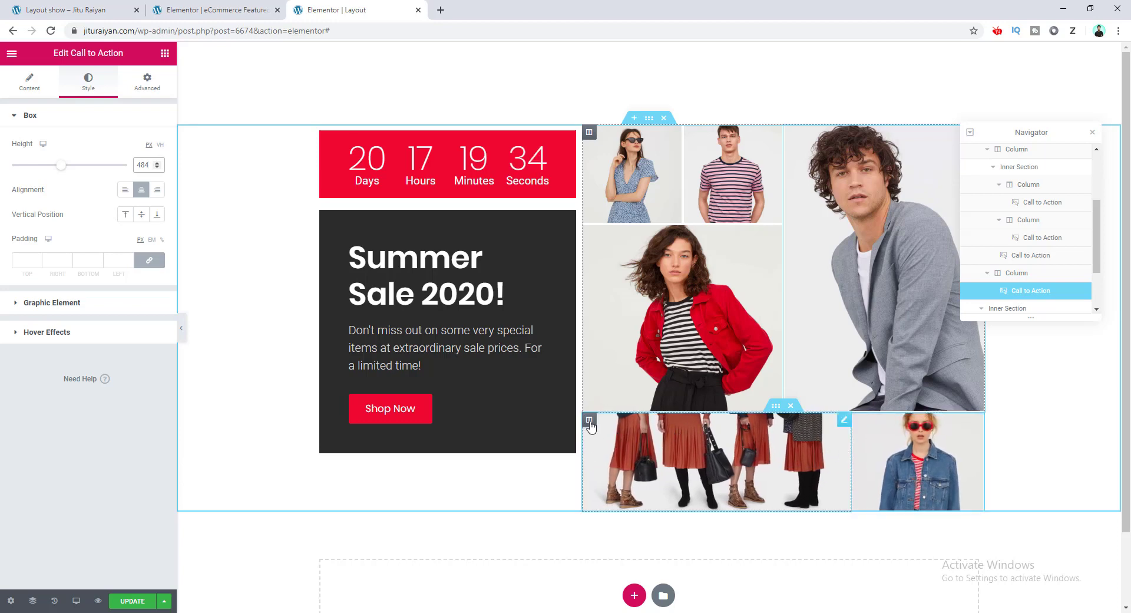
Step: Set the bottom-row skirts column's width to 75%
click(589, 420)
click(30, 81)
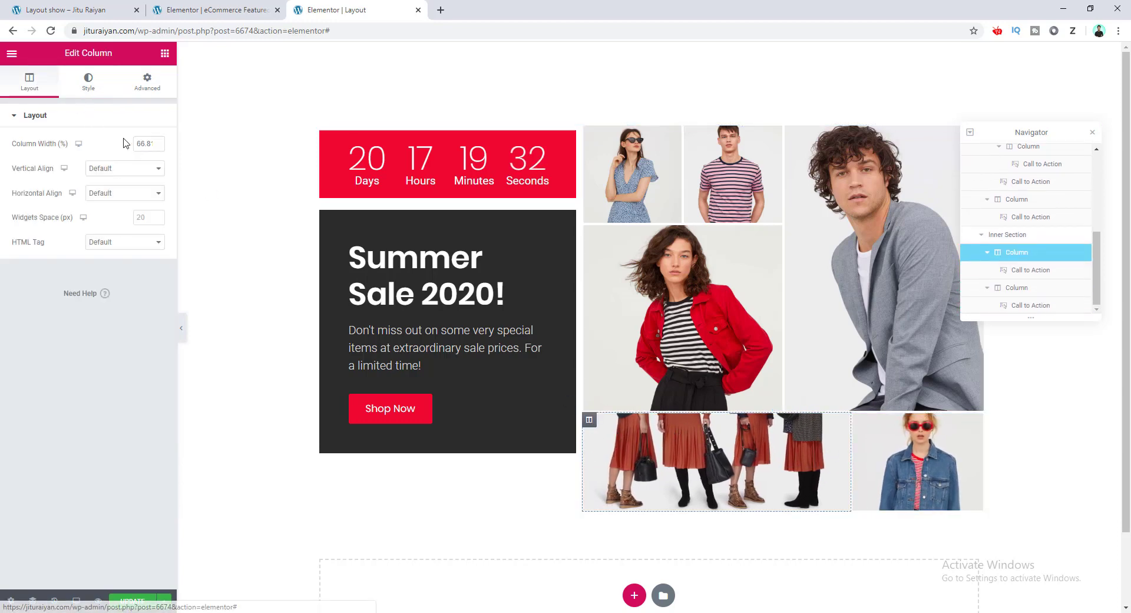
double_click(145, 143)
text(75)
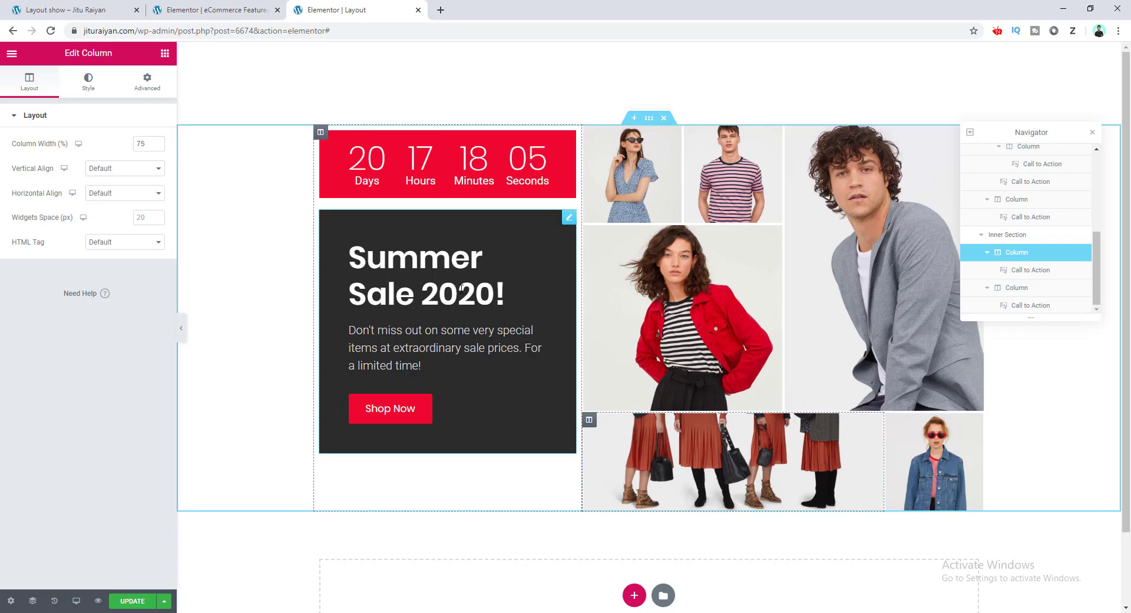
Step: Give the left promo column 2 px padding on every side
click(319, 133)
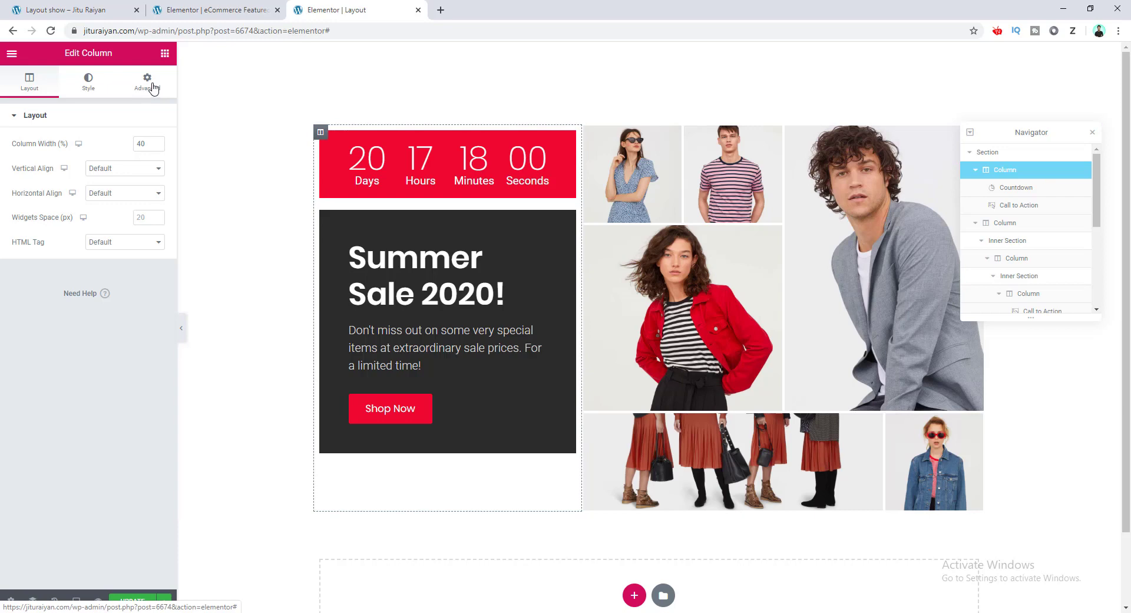
click(148, 83)
click(63, 219)
text(2)
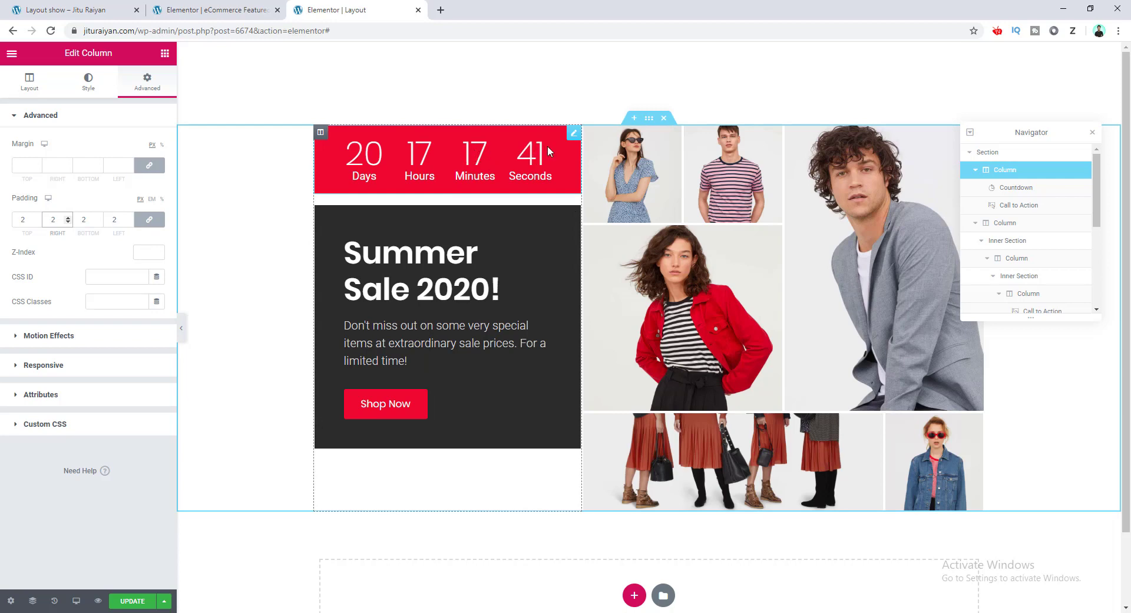
Step: Give the countdown 25 px padding top and bottom with 0 on the left and right
click(574, 137)
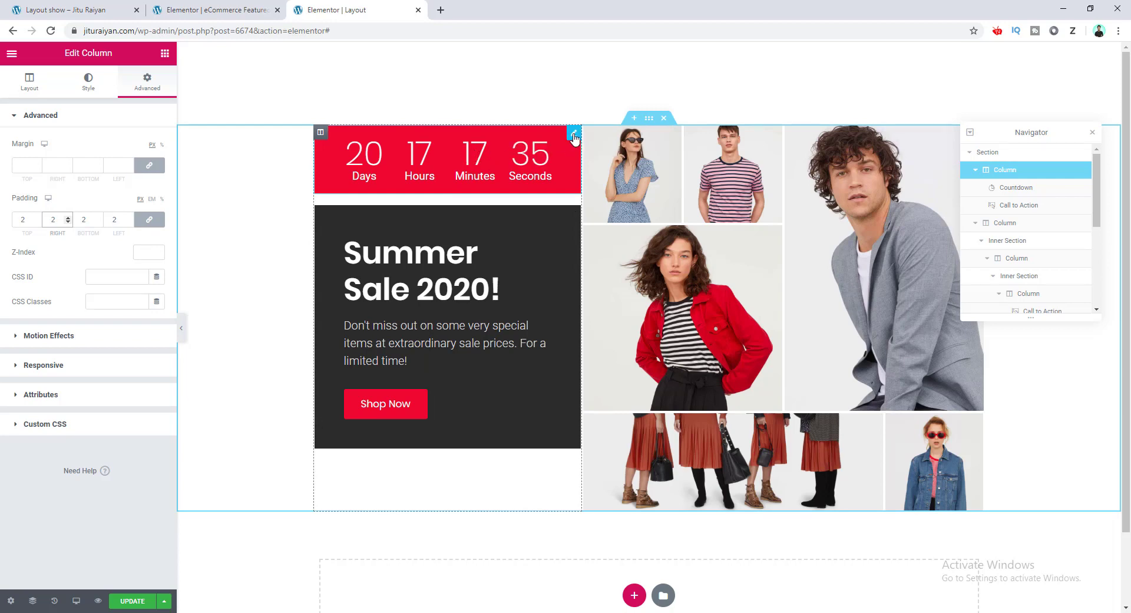
click(147, 84)
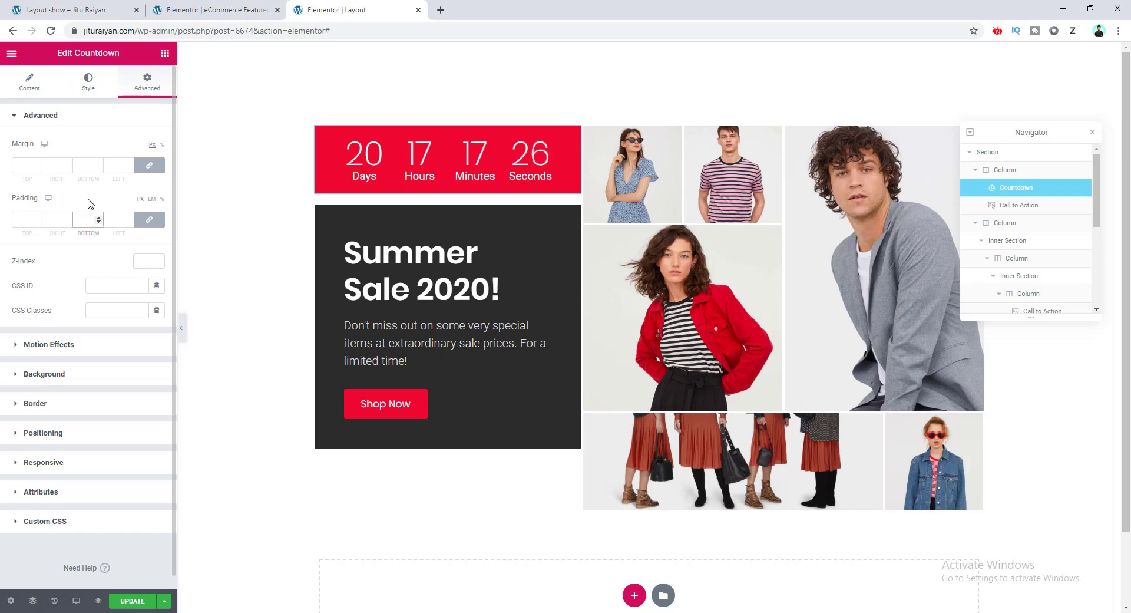
text(25)
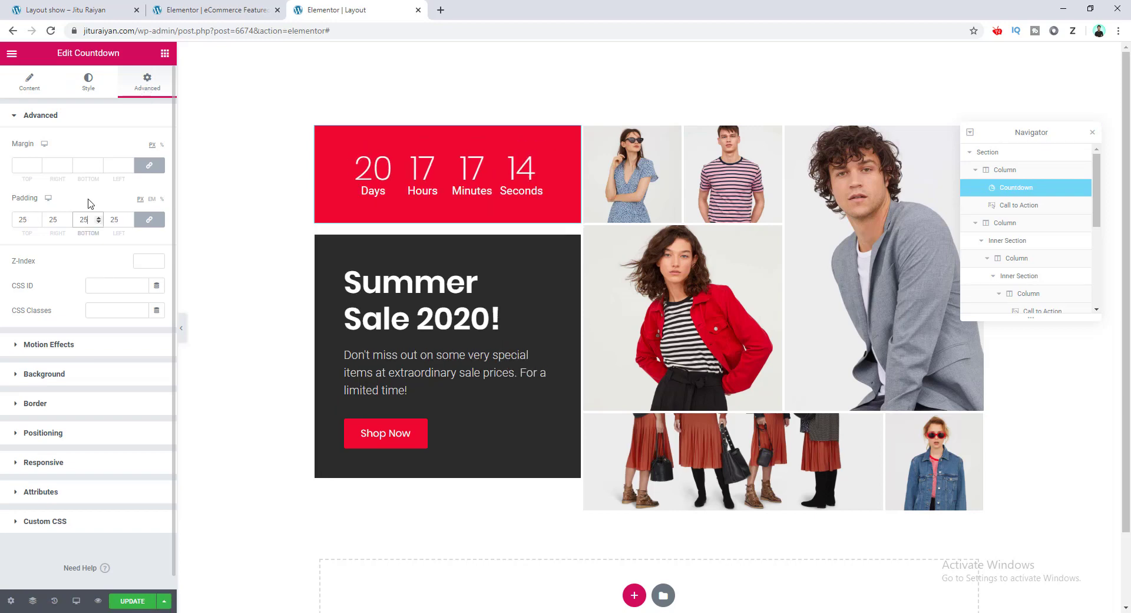
click(149, 219)
double_click(46, 219)
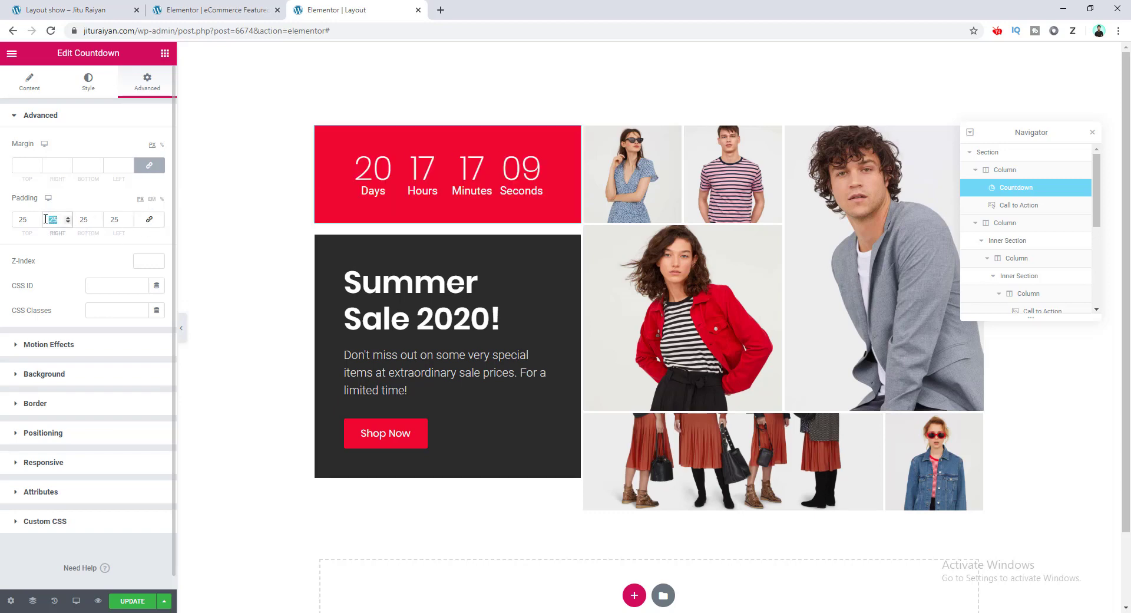
text(0)
double_click(108, 219)
text(0)
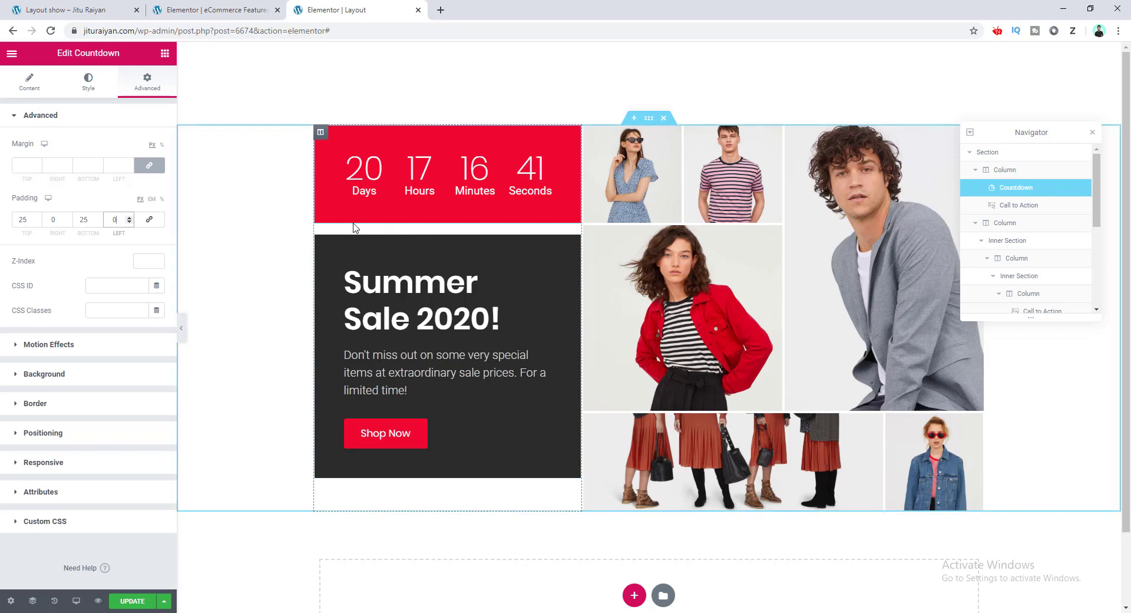
Step: Set the countdown's bottom margin to -20
click(150, 168)
double_click(89, 163)
text(-20)
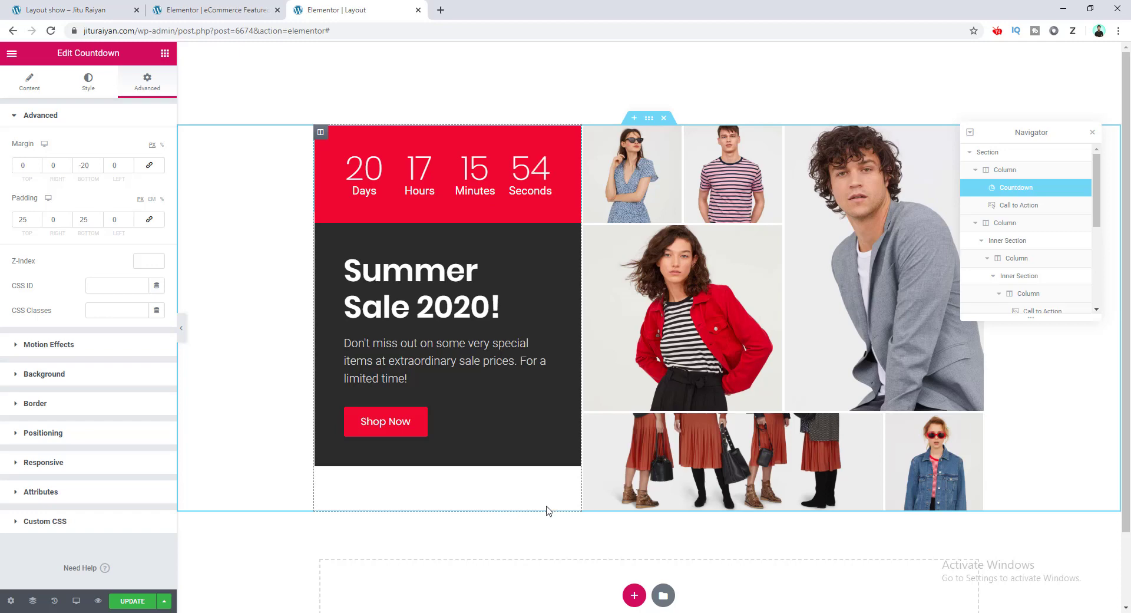
Step: Increase the dark Summer Sale box height to meet the grid bottom and update the page
click(338, 229)
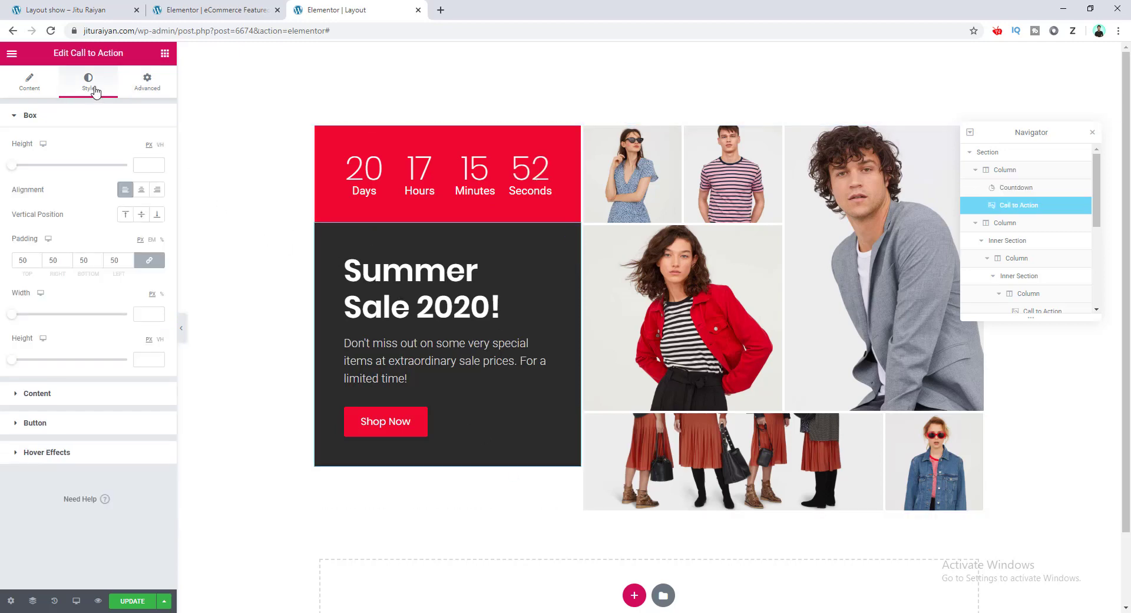
mouse_move(48, 171)
mouse_down()
mouse_move(81, 171)
mouse_move(81, 184)
mouse_move(61, 185)
mouse_up()
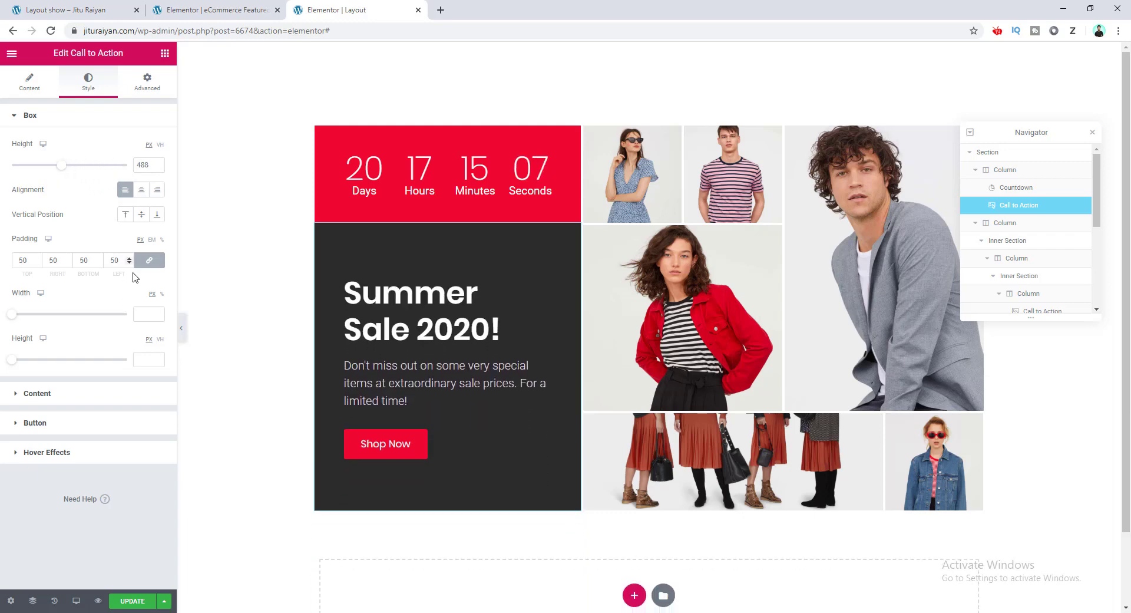
click(138, 599)
Step: Preview the page live and scroll down to the nine-photo Image Gallery mosaic
click(479, 4)
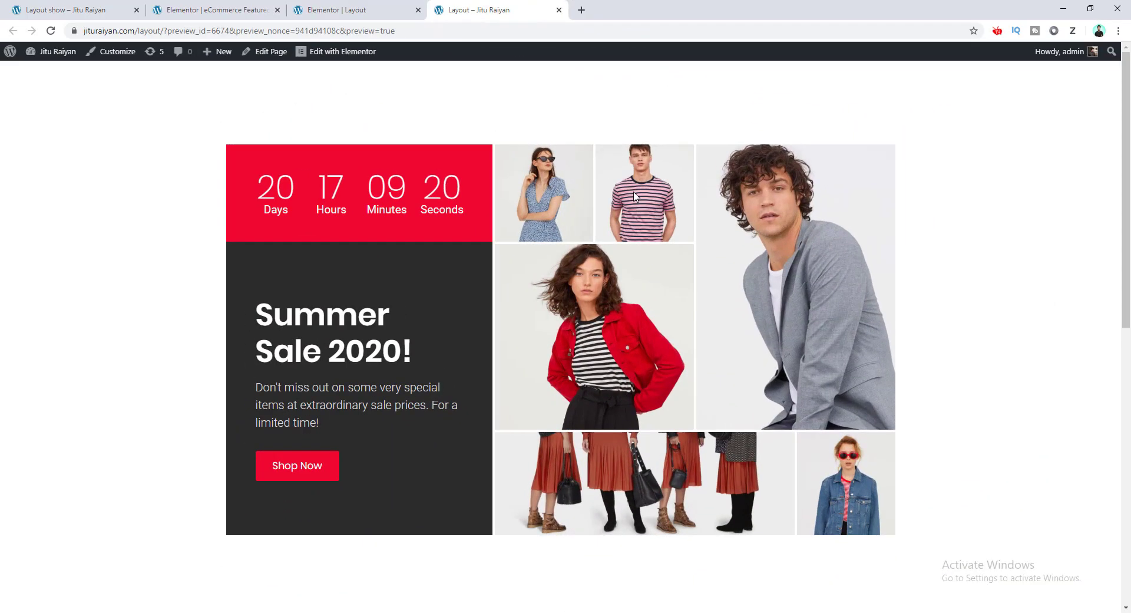
scroll(635, 196, down, 9)
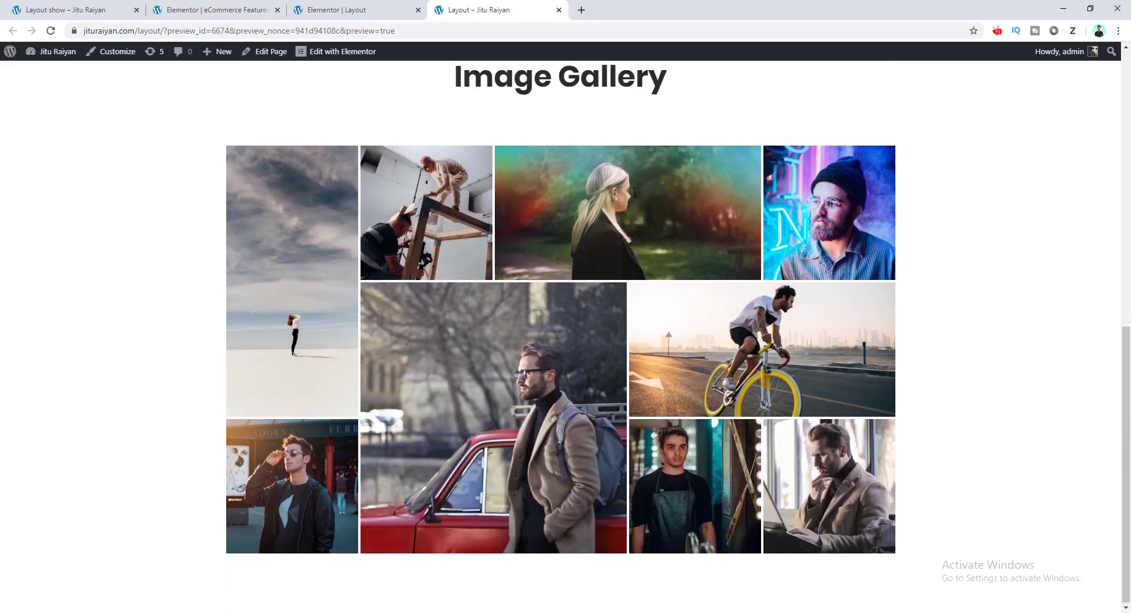